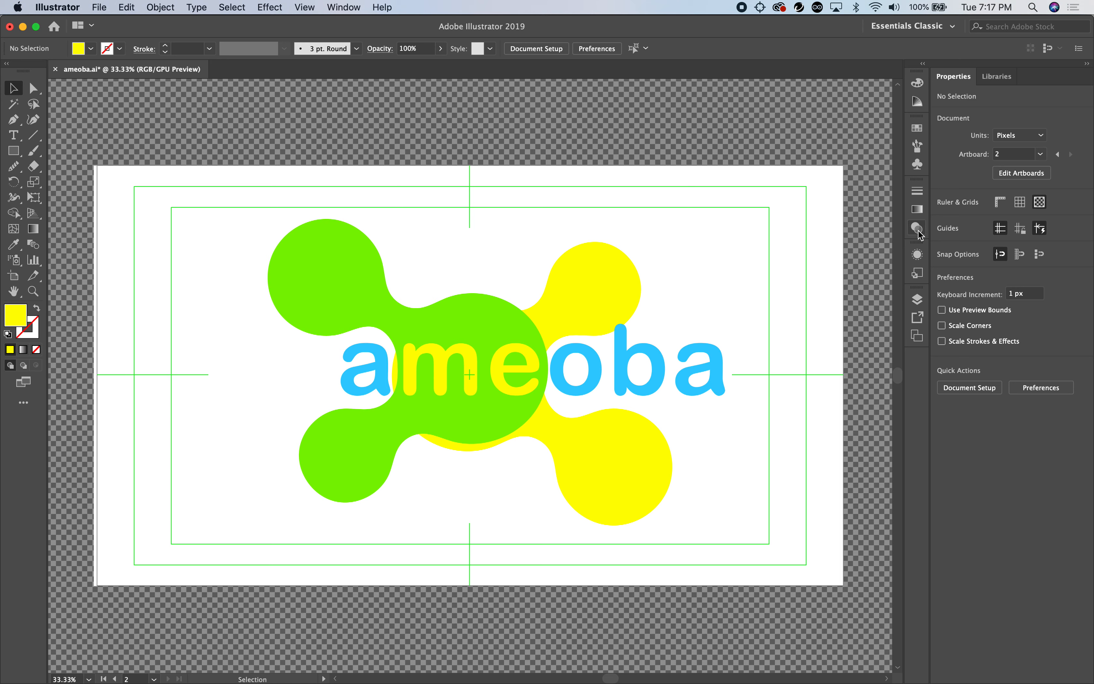
- Toggle the visibility of Layers 3, 2, 1 and 4 off and on to examine what each one contains
left_click(917, 300)
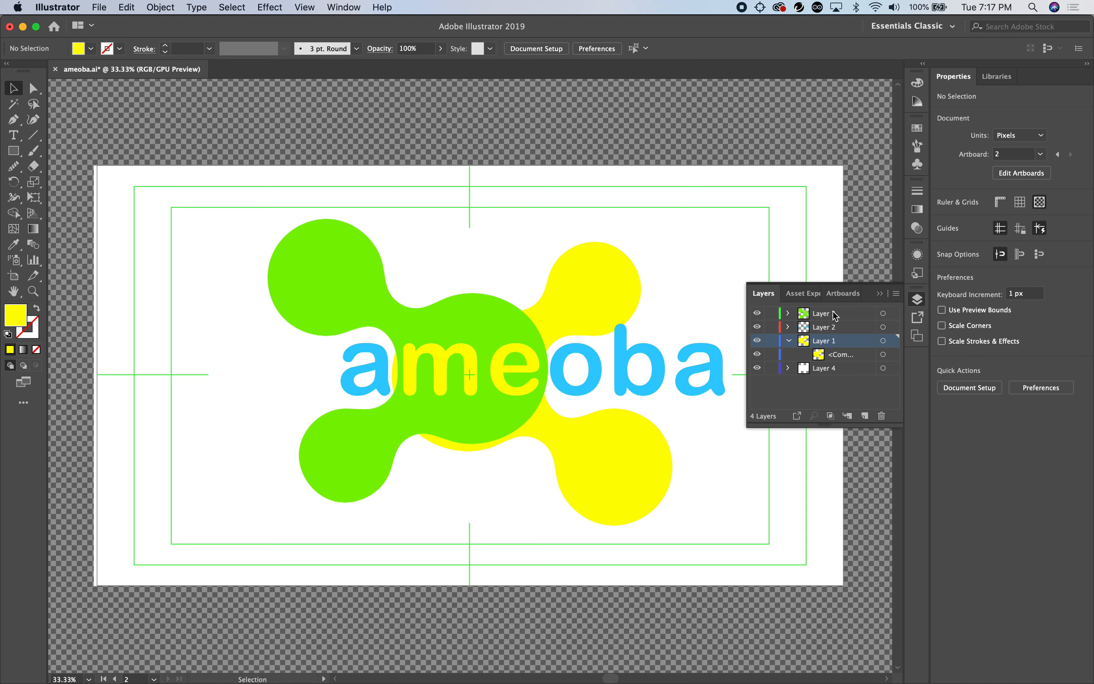
left_click(757, 314)
left_click(756, 313)
left_click(757, 326)
left_click(757, 327)
left_click(757, 340)
left_click(757, 340)
left_click(757, 367)
left_click(758, 368)
- Switch to After Effects, create shapes from the four ameoba vector layers, and stack the outline layers above the originals
key("super+Tab")
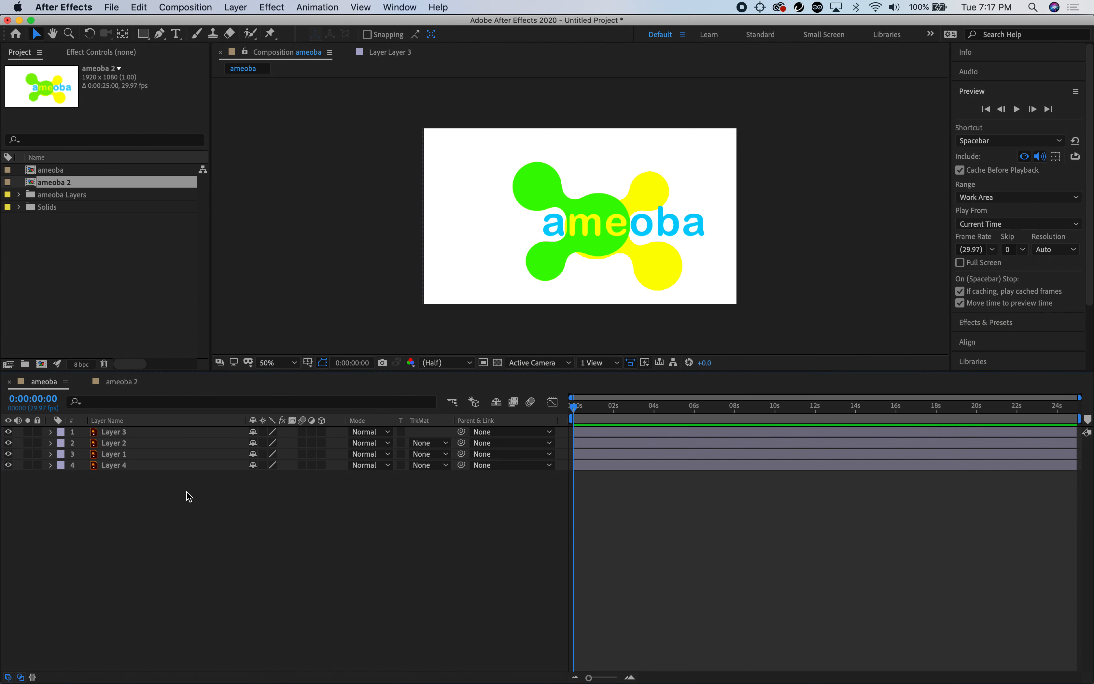
left_click(137, 432)
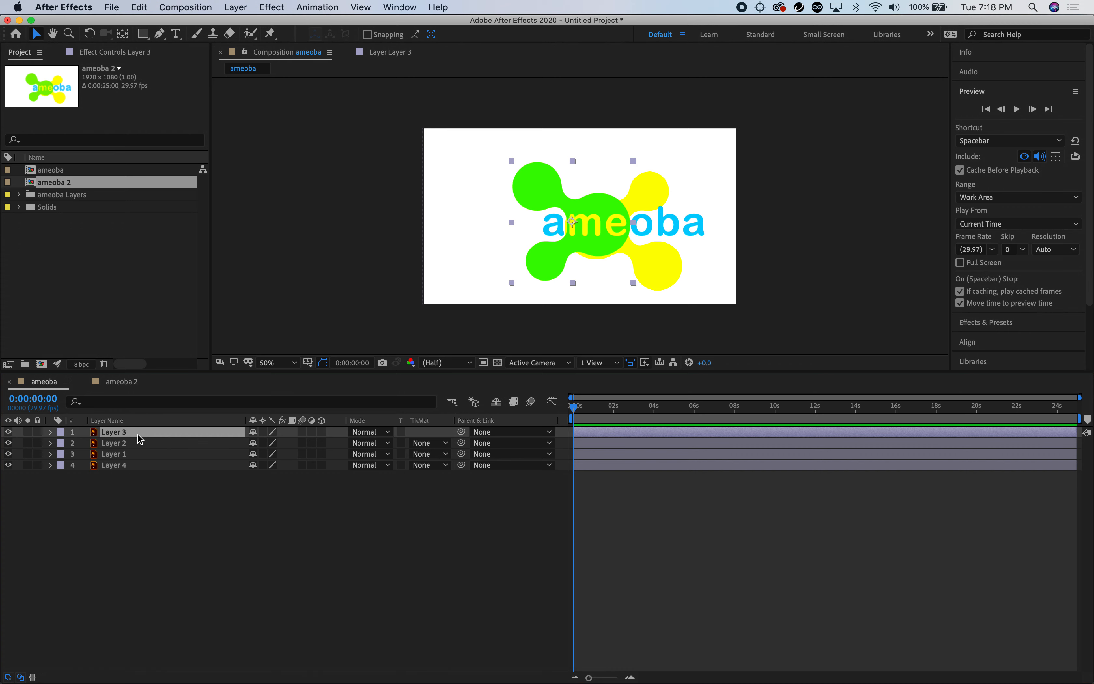
left_click(146, 465, "shift")
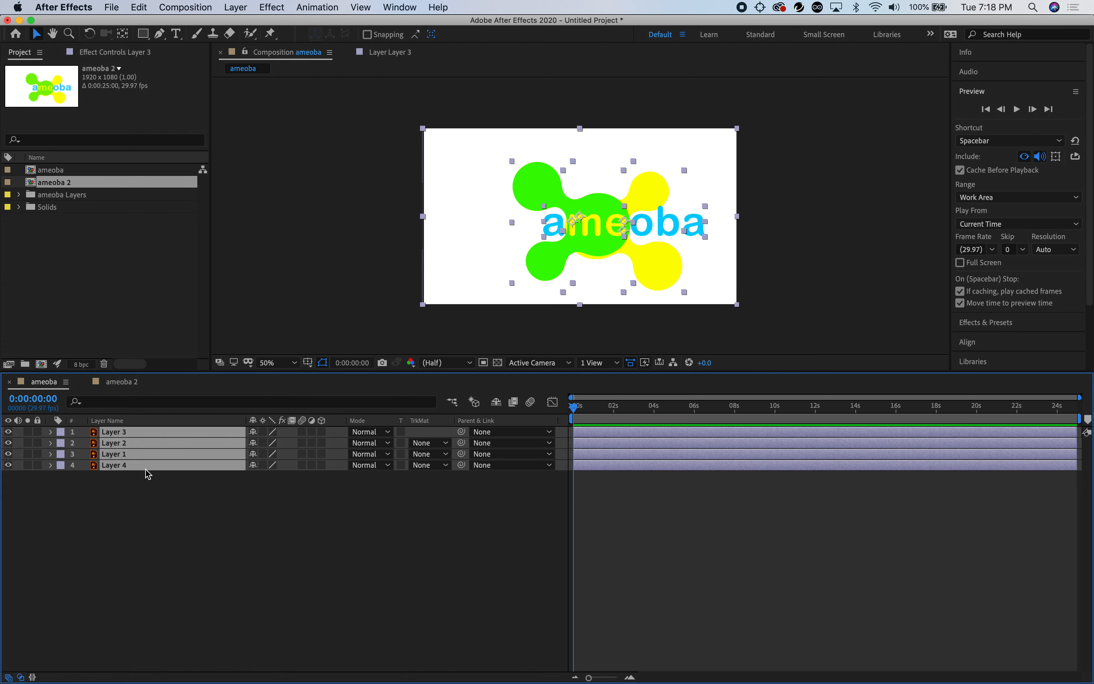
right_click(148, 472)
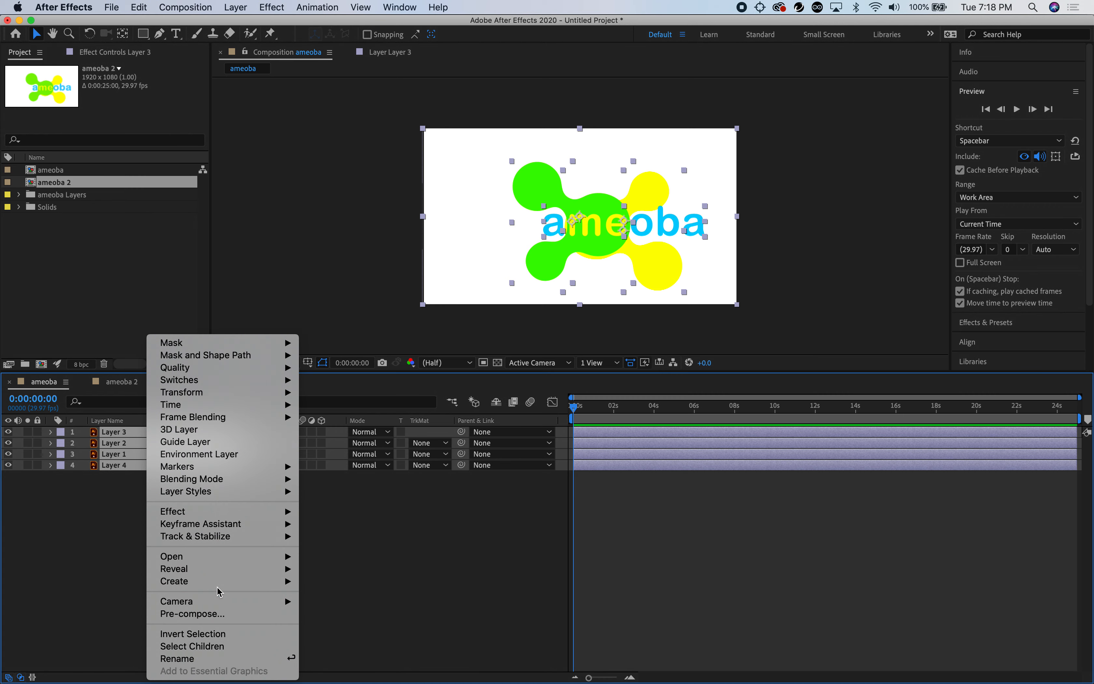
mouse_move(221, 584)
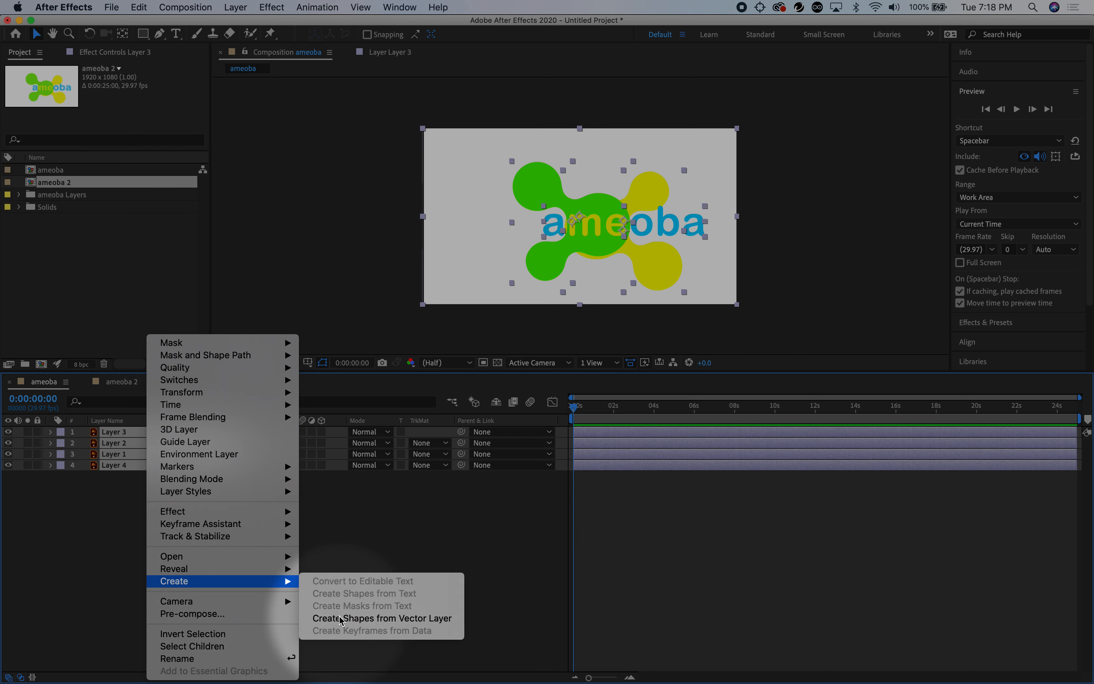
left_click(341, 618)
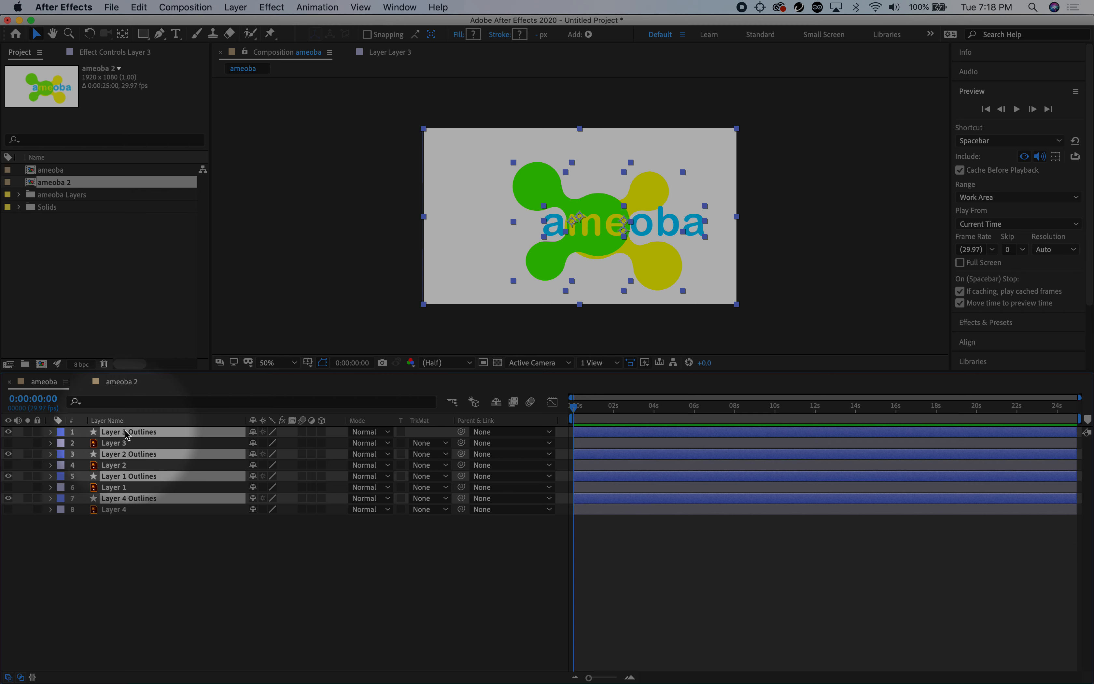
left_click_drag(126, 499, 125, 444)
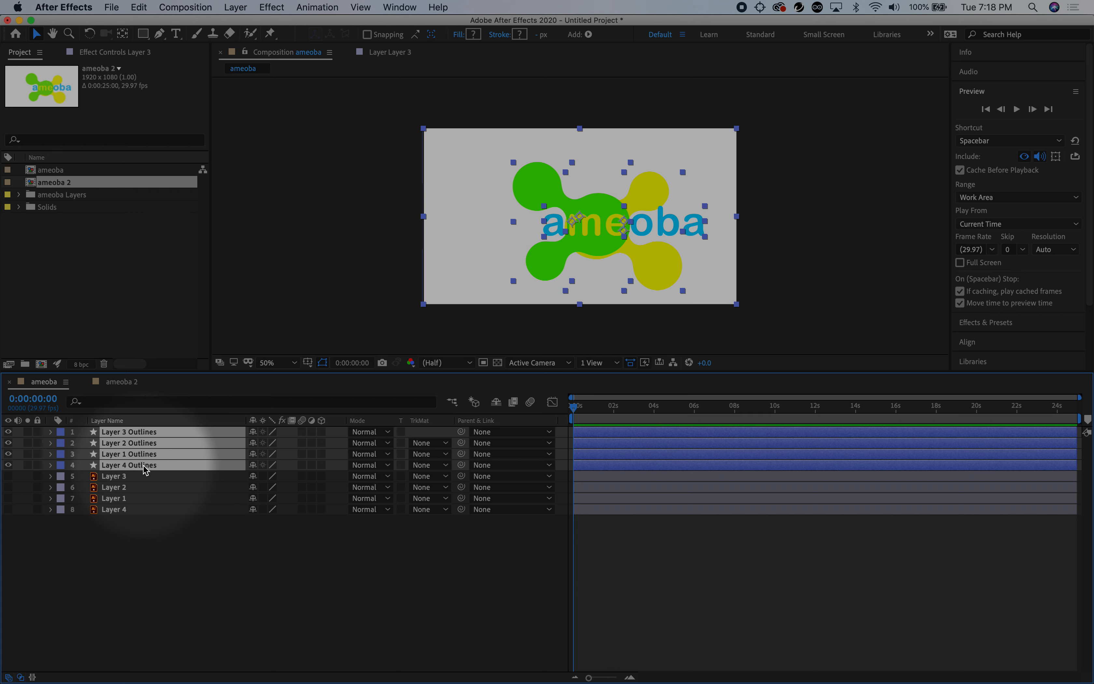
- Make the four outline layers 3D and set their Extrusion Depth to 50
left_click(322, 432)
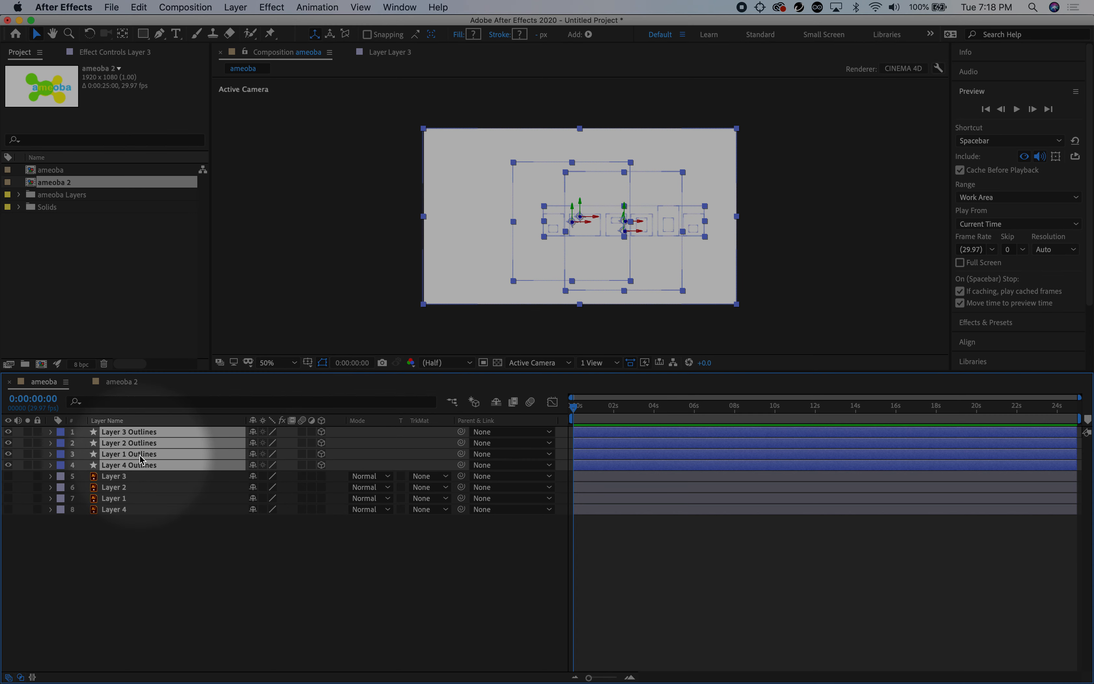
key("a")
key("a")
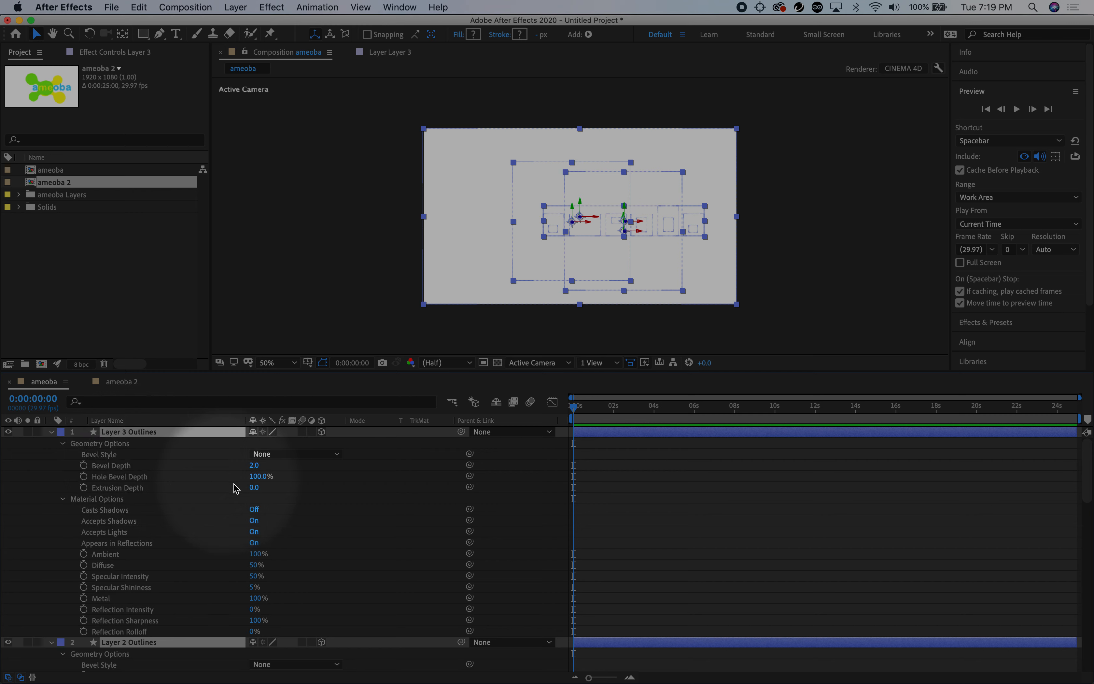
left_click_drag(253, 488, 286, 493)
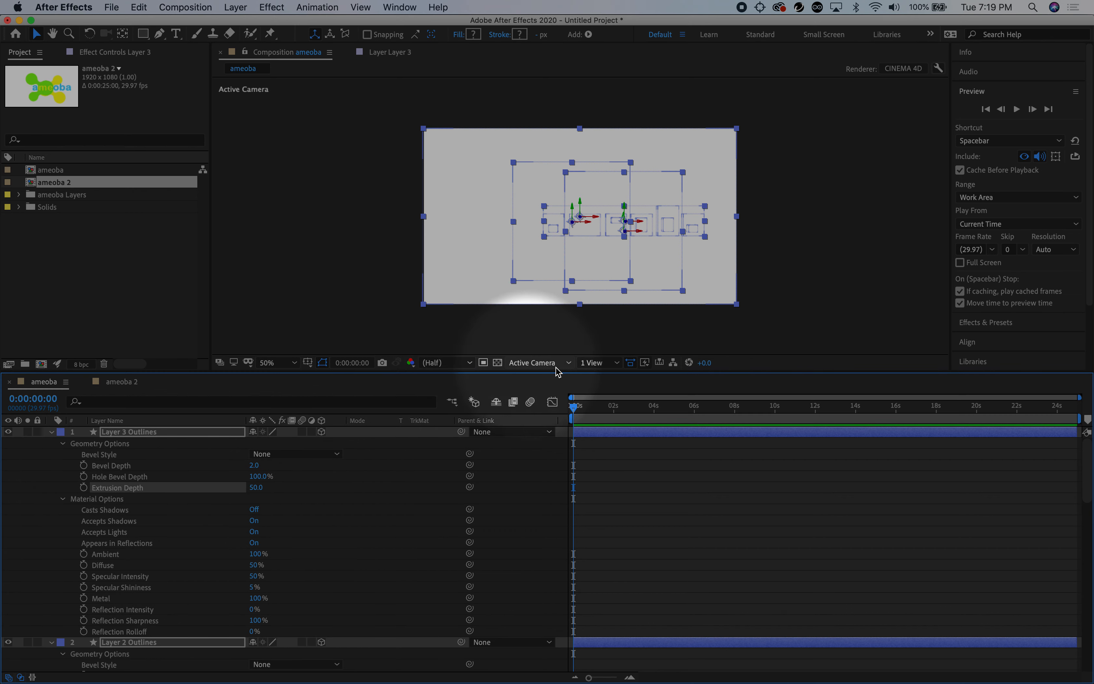
- Show two horizontal views and move the white Layer 4 Outlines background back in depth in the Top view
left_click(616, 364)
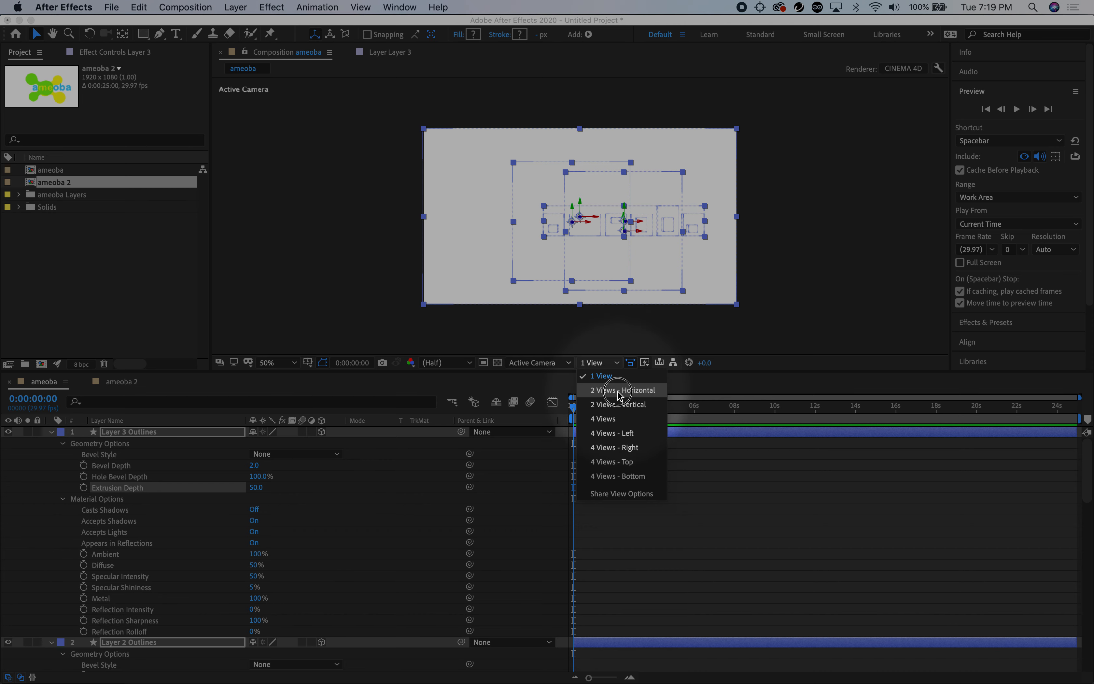
left_click(618, 393)
left_click(476, 269)
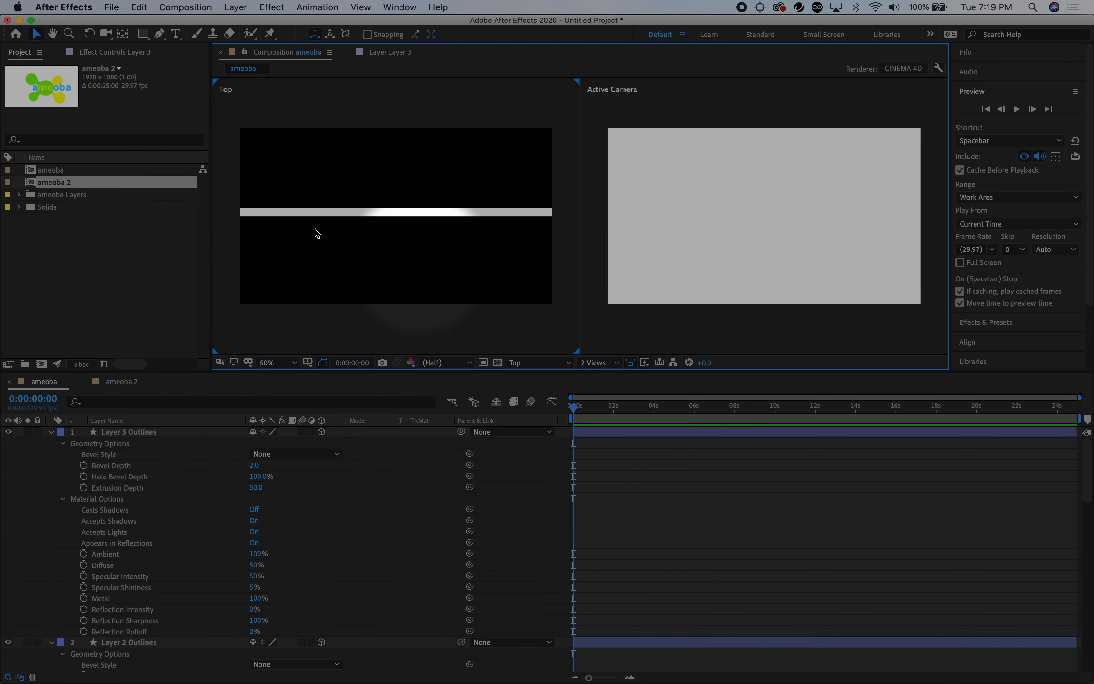
left_click(304, 219)
left_click_drag(392, 225, 395, 219)
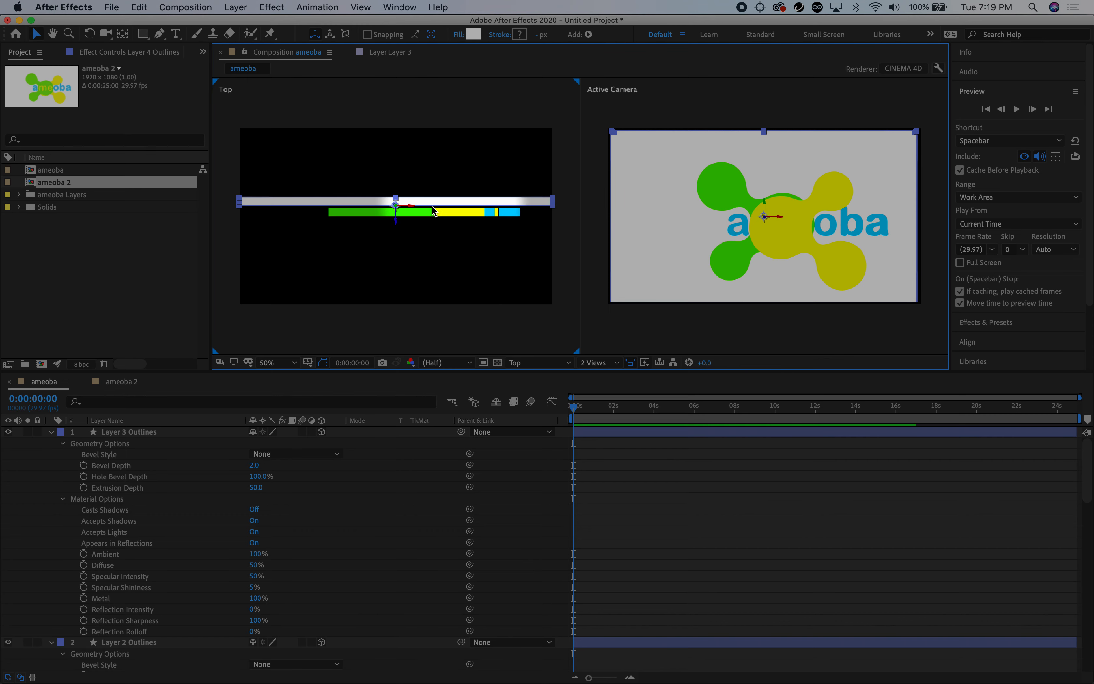
- Move the green Layer 3 Outlines slightly forward in depth, in front of the yellow shape
left_click(374, 217)
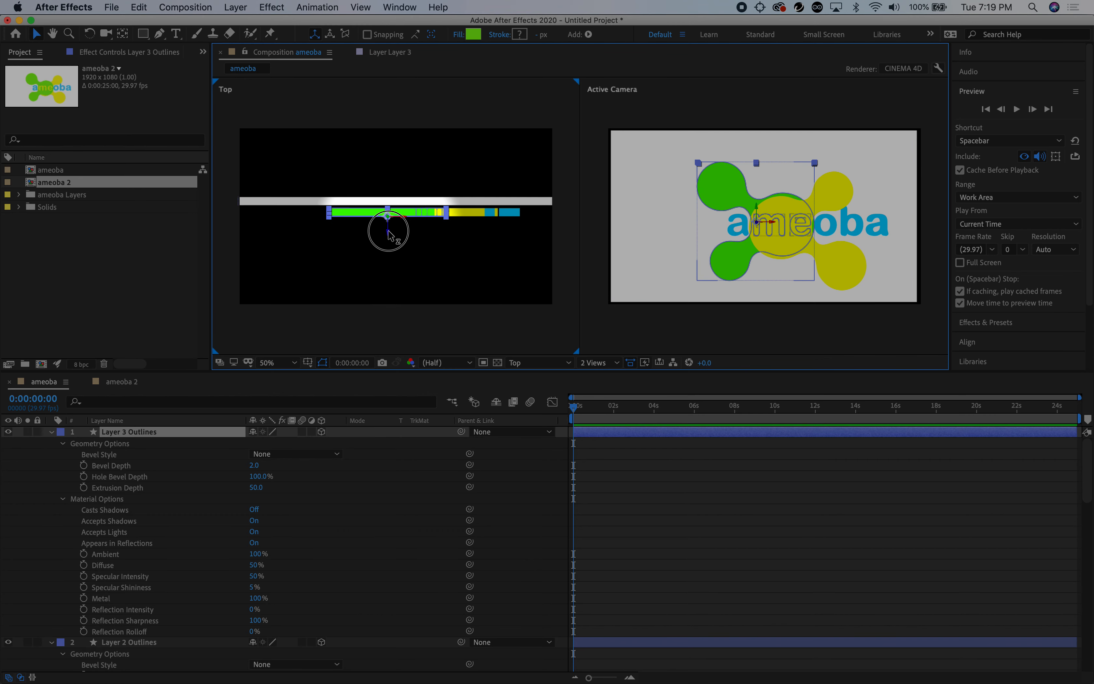
left_click_drag(389, 235, 391, 240)
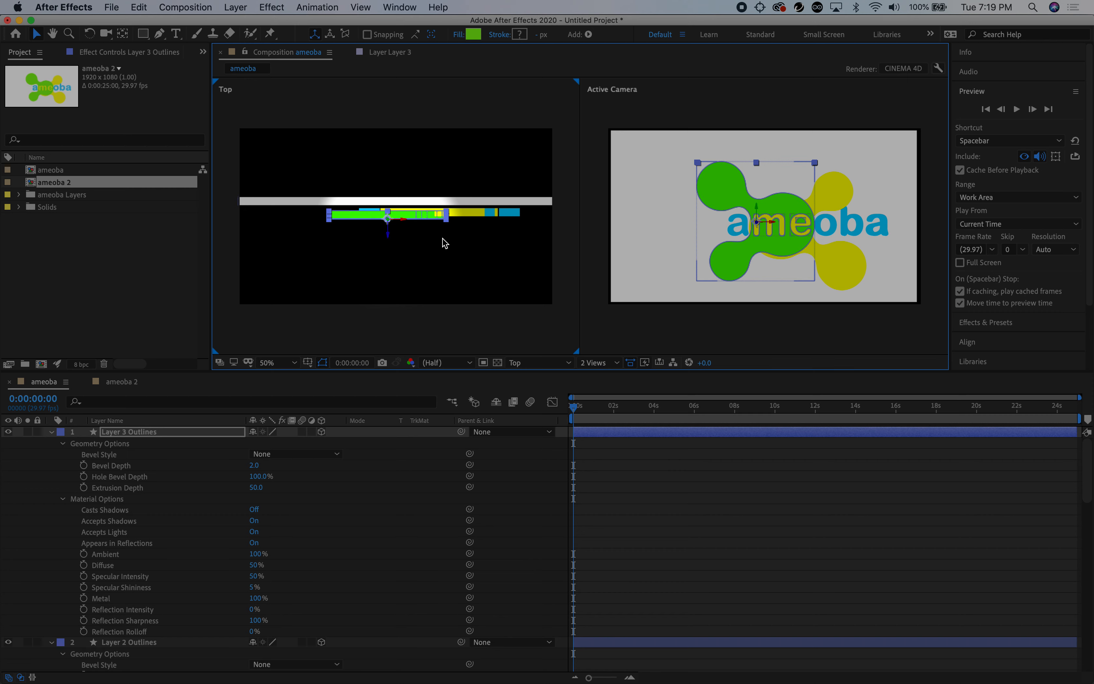
left_click(528, 265)
left_click_drag(485, 256, 422, 217)
- Collapse the properties of the four outline layers and add a new null object to the composition
left_click(51, 432)
left_click(51, 442)
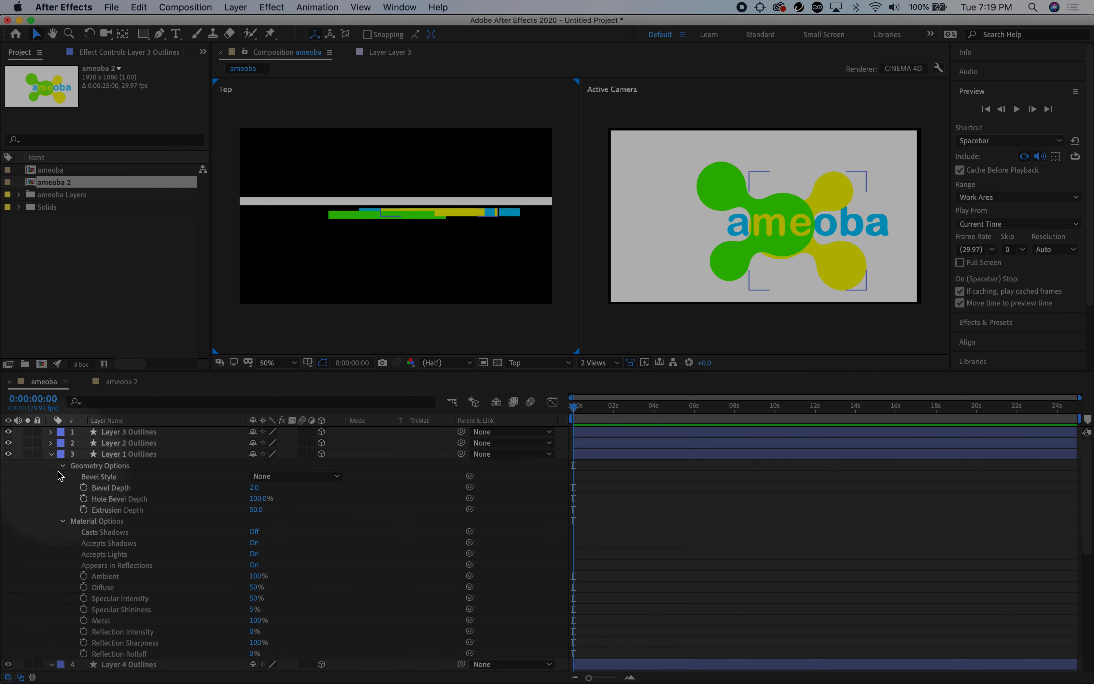
left_click(51, 453)
left_click(51, 465)
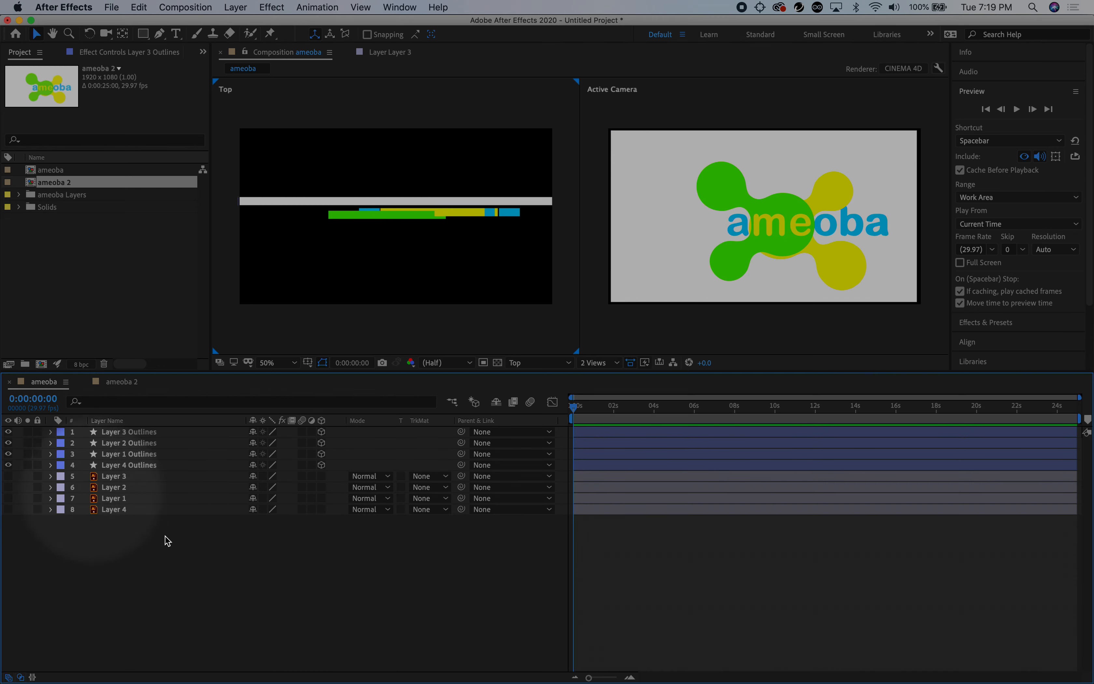
right_click(208, 553)
mouse_move(238, 544)
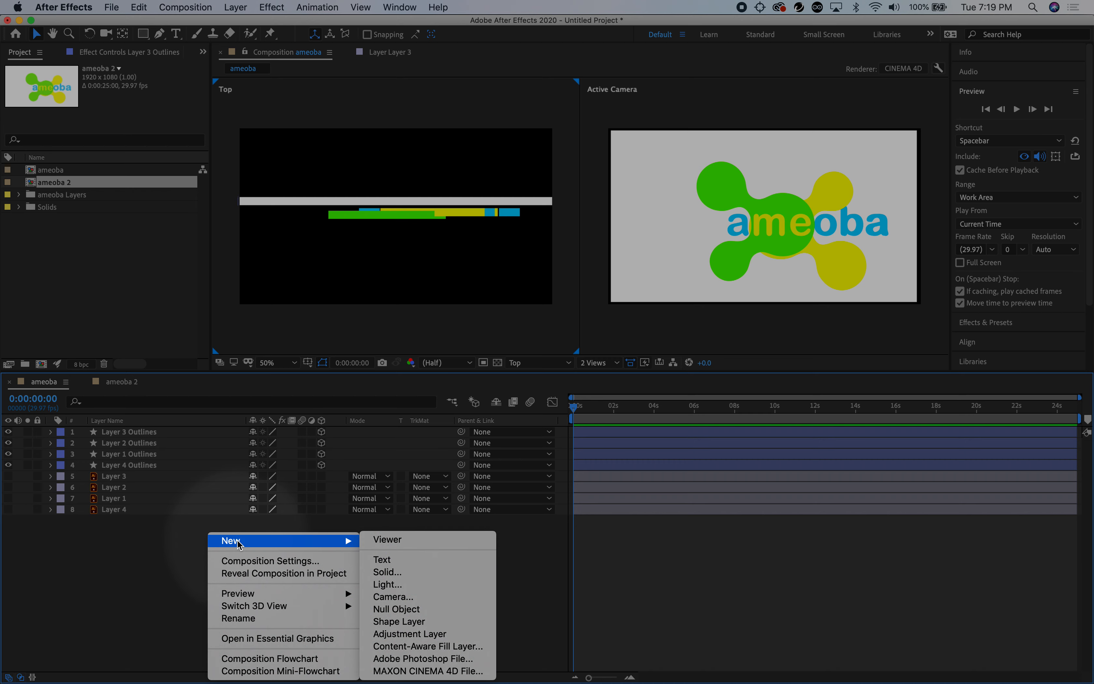
left_click(416, 610)
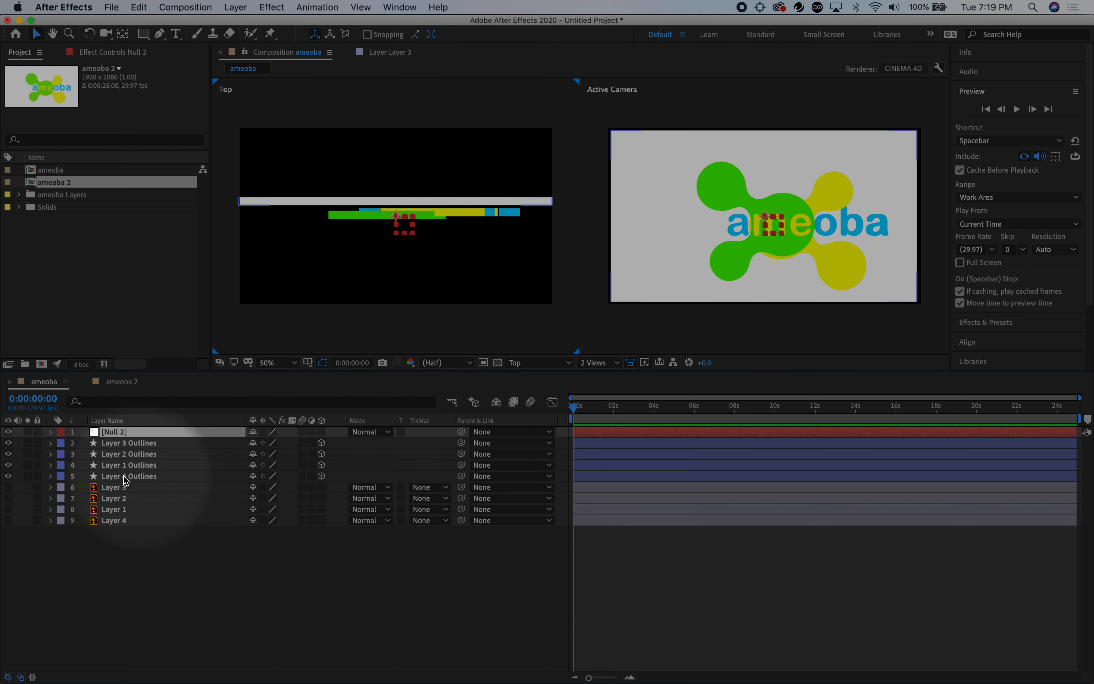
- Parent the Layer 3, Layer 2 and Layer 1 Outlines to the null, leaving out the Layer 4 background
left_click(9, 475)
left_click(8, 476)
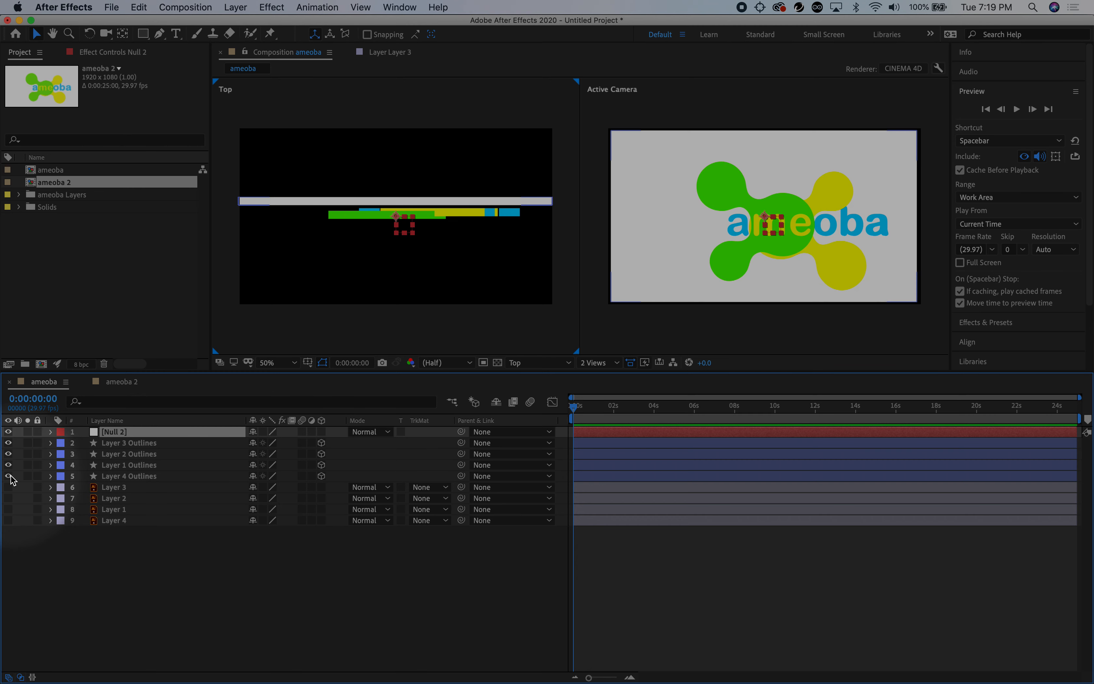
left_click(118, 465)
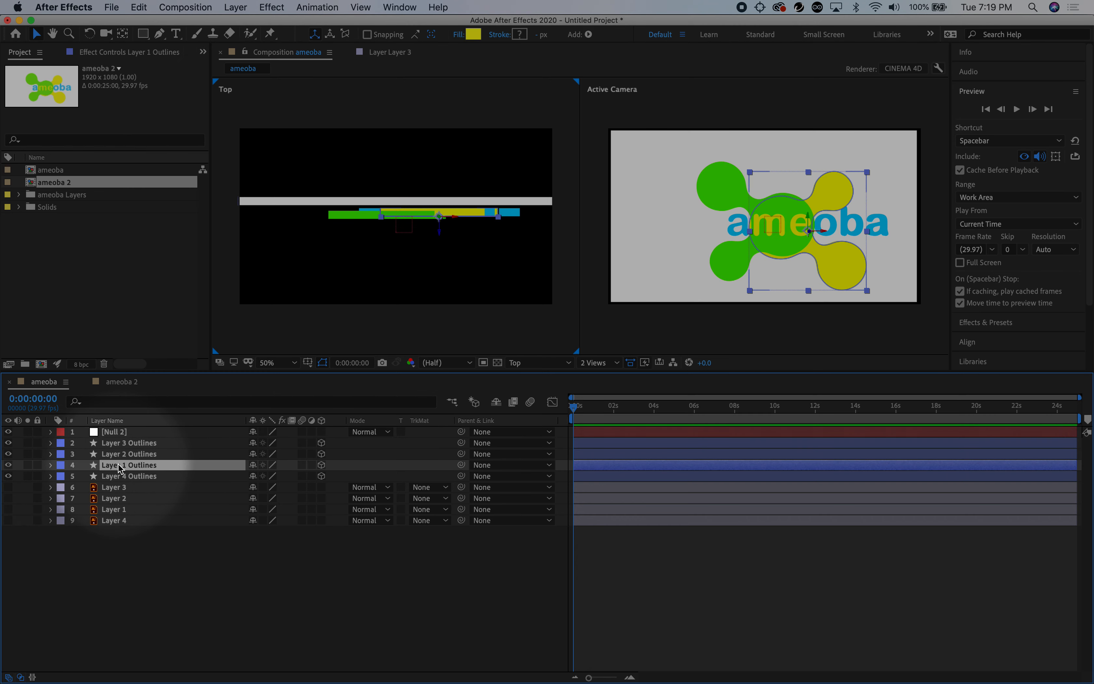
left_click(124, 443, "shift")
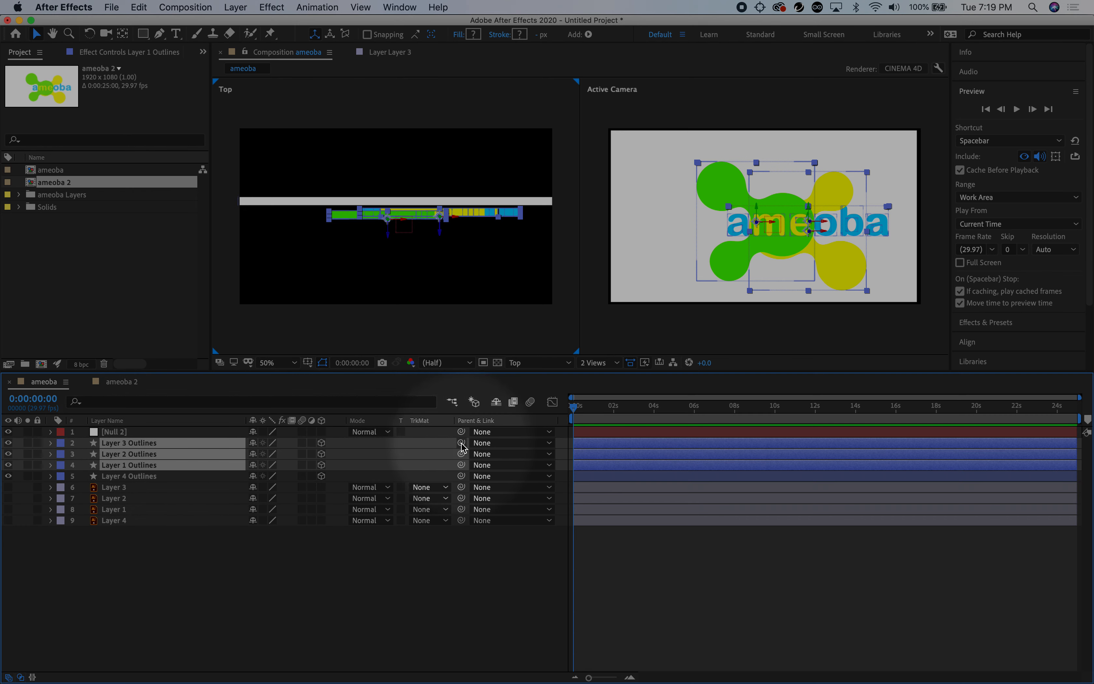
left_click_drag(462, 445, 437, 432)
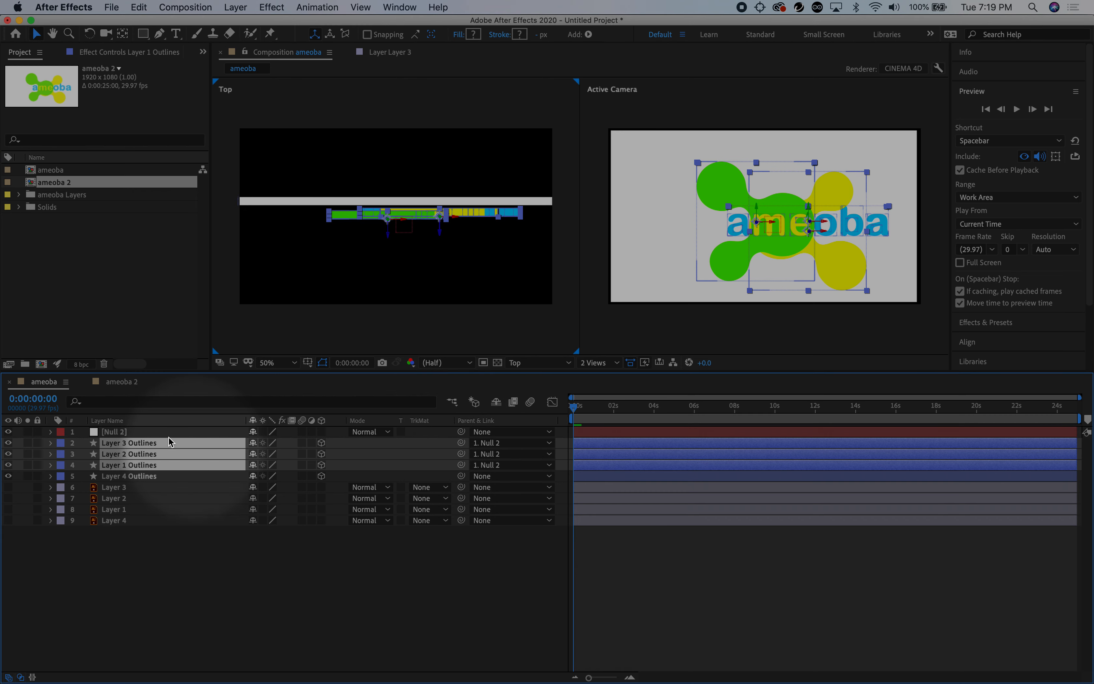
- Make the null 3D and set its Y orientation to 353°
left_click(120, 433)
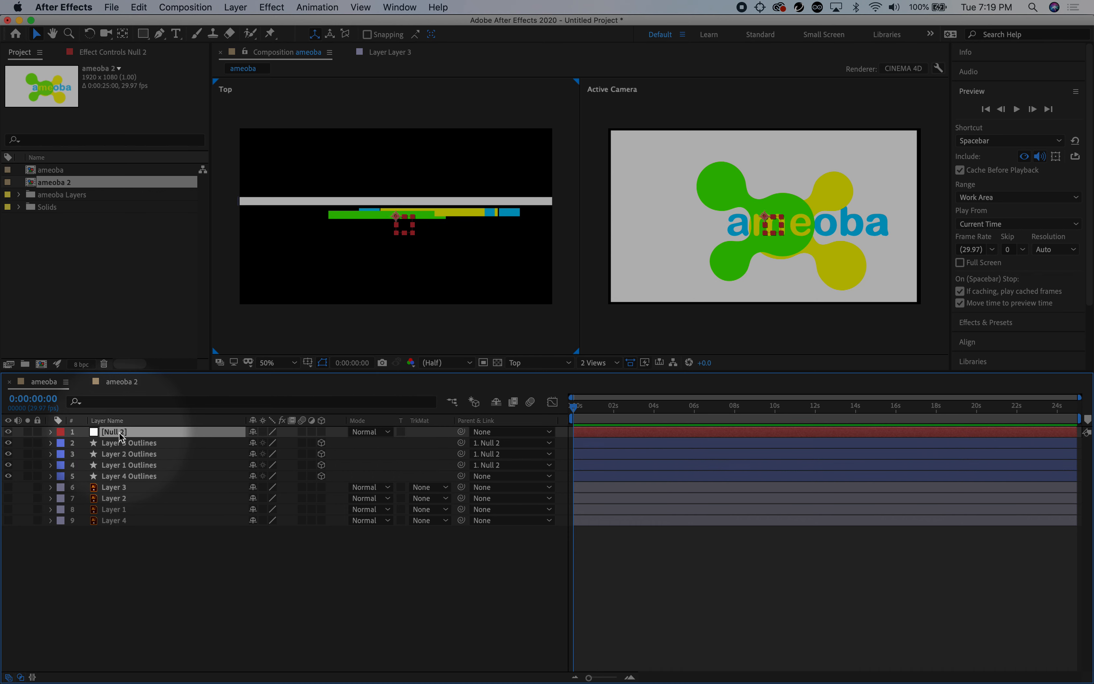
left_click(322, 433)
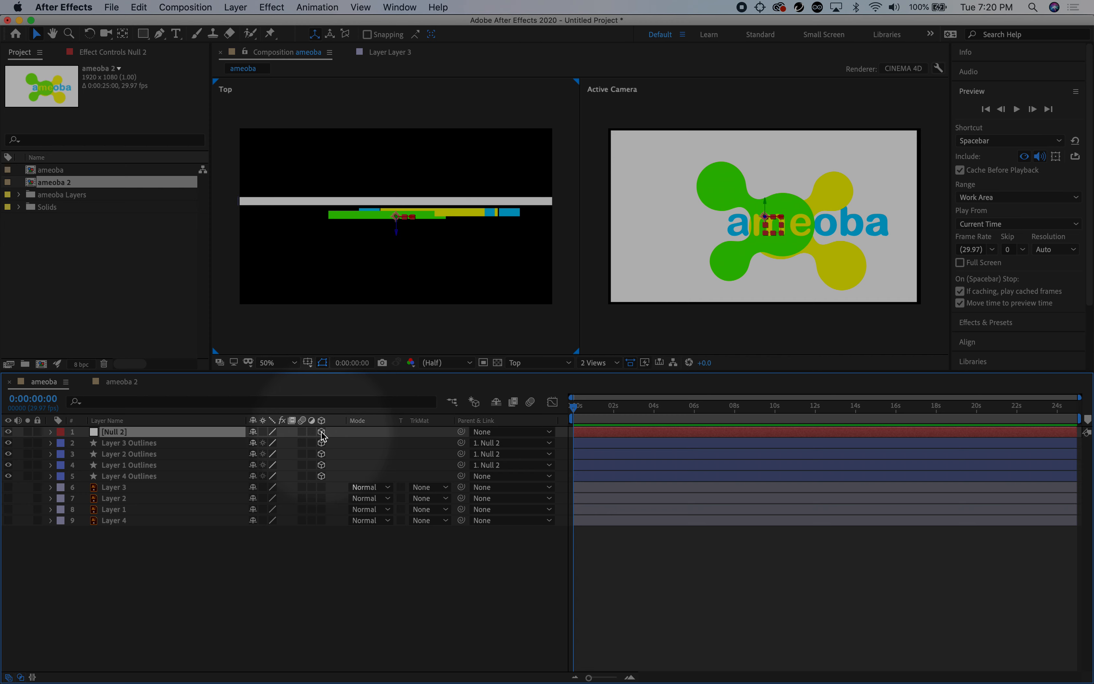
left_click(51, 431)
left_click(62, 444)
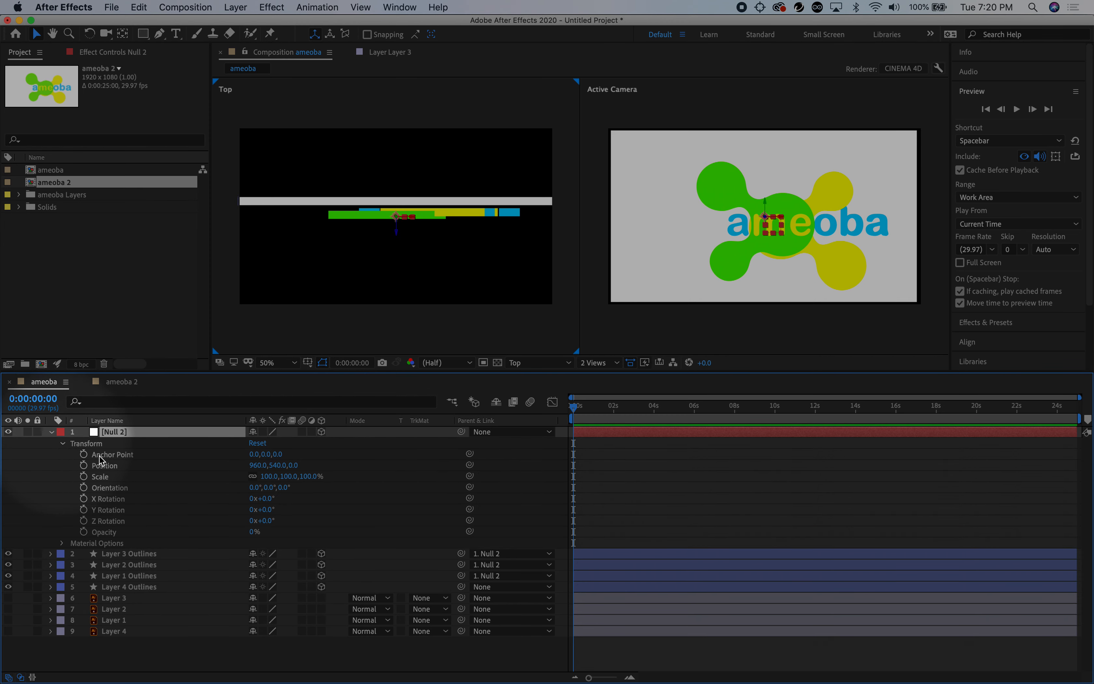
left_click(268, 487)
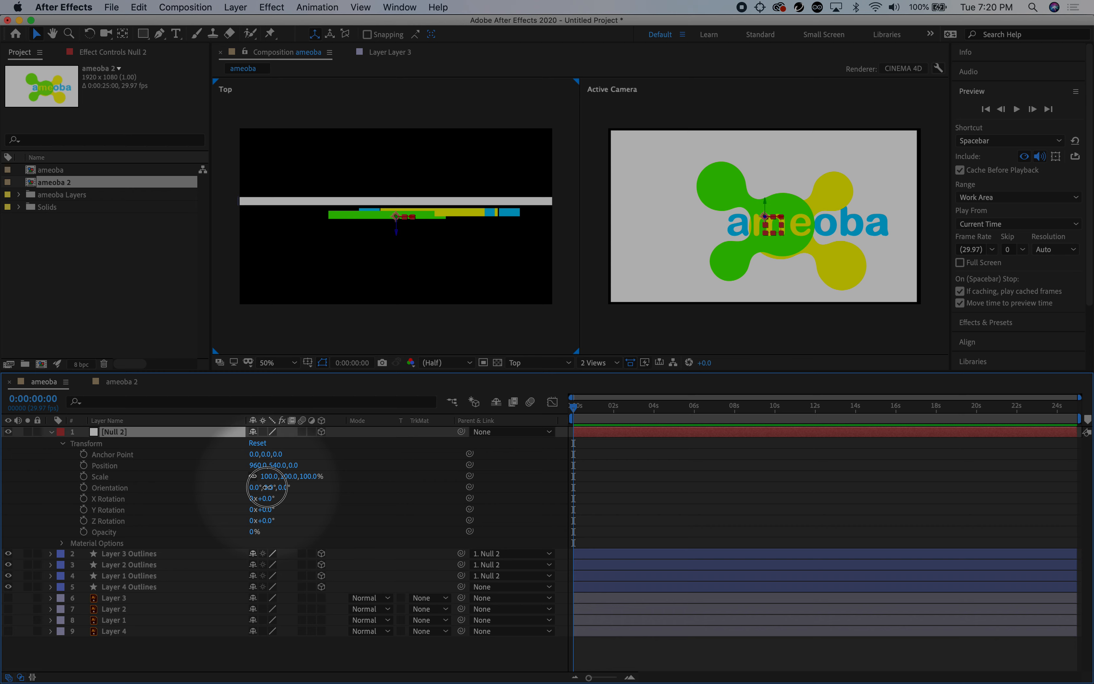
left_click_drag(267, 487, 262, 487)
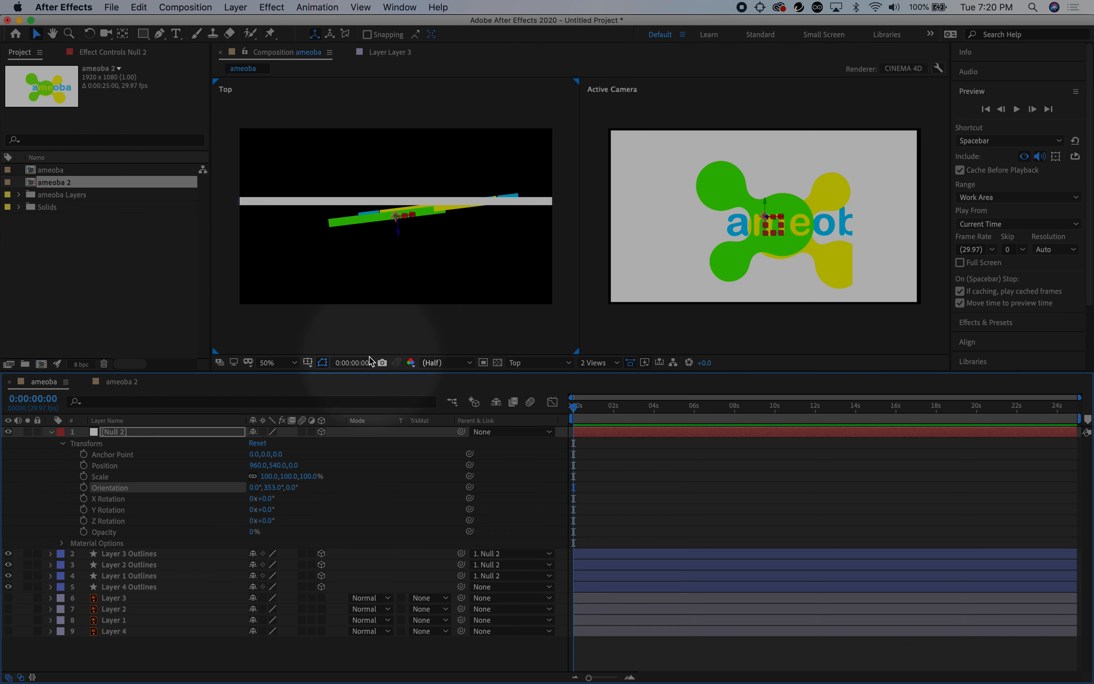
left_click(51, 431)
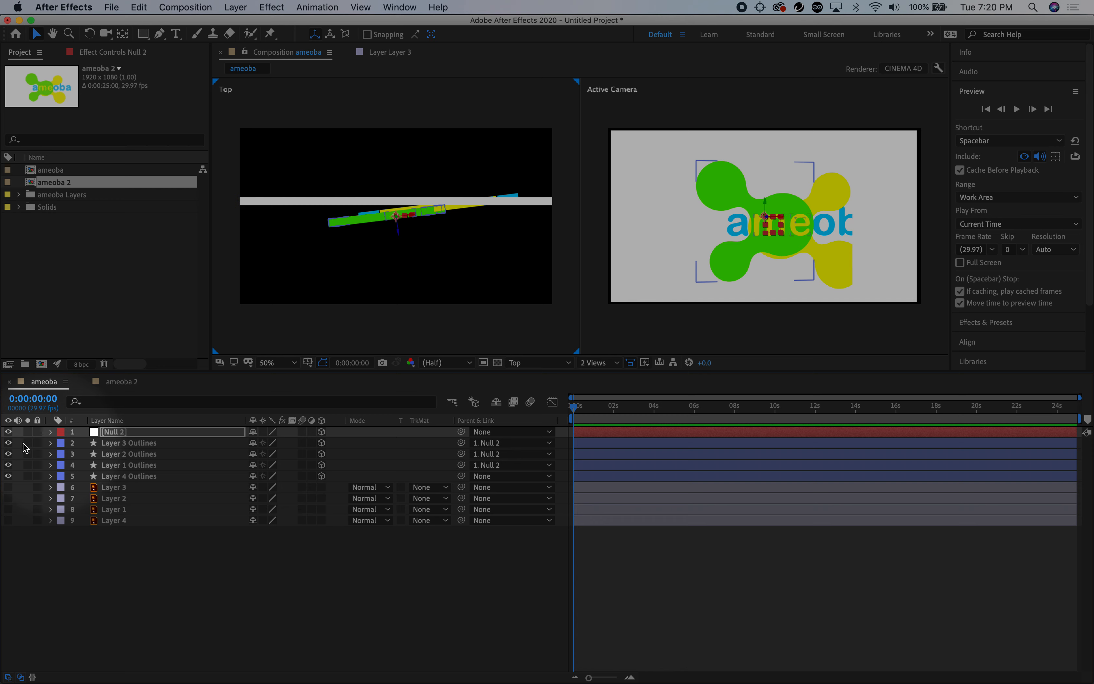
- Move the null back in depth in the Top view so the logo layers sit behind the white background
left_click(10, 445)
left_click(9, 444)
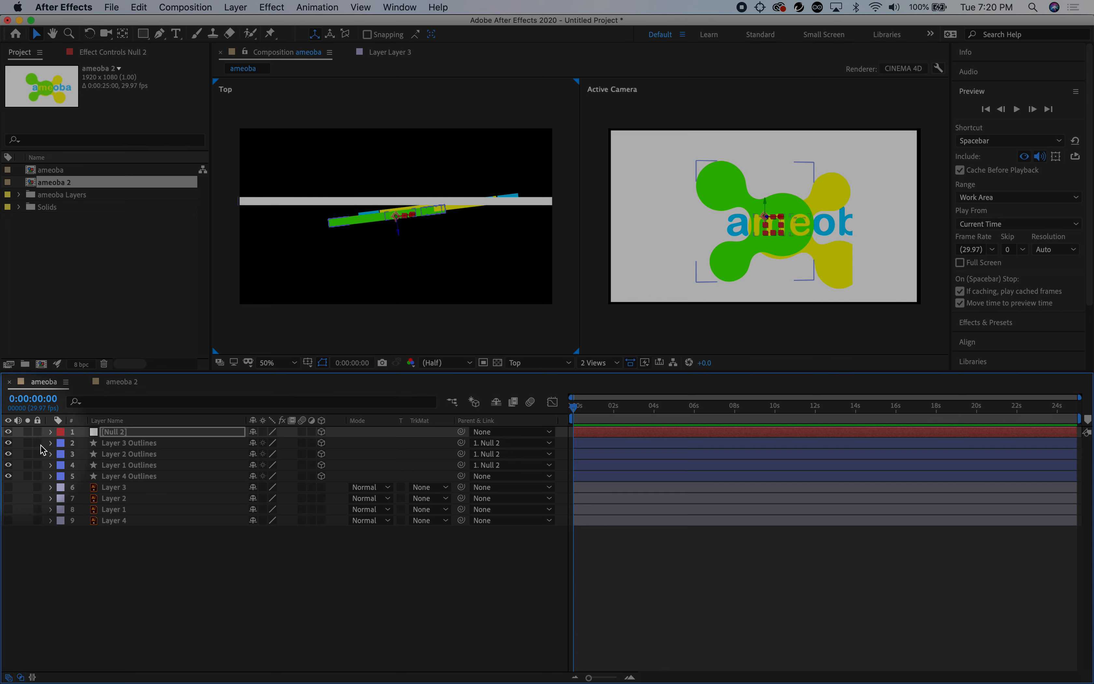
left_click(51, 443)
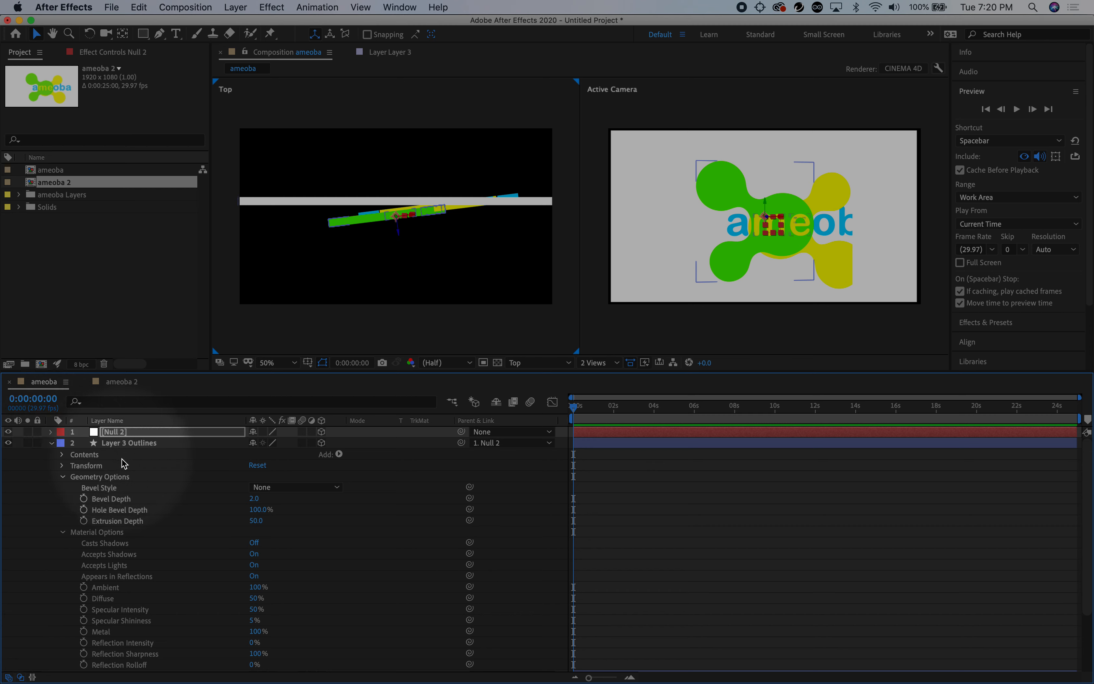
left_click_drag(398, 233, 393, 193)
left_click(52, 448)
left_click(52, 447)
left_click(142, 586)
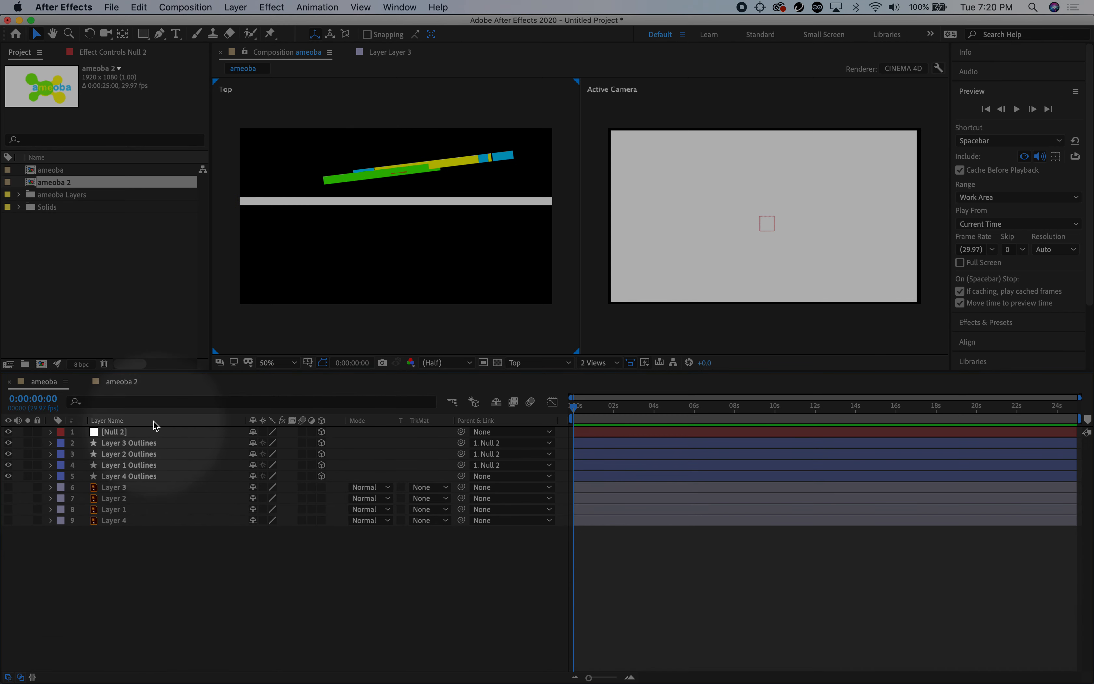
- Add starting Position keyframes at 0:00:00:00 to the Layer 3, Layer 2 and Layer 1 Outlines
left_click(150, 447)
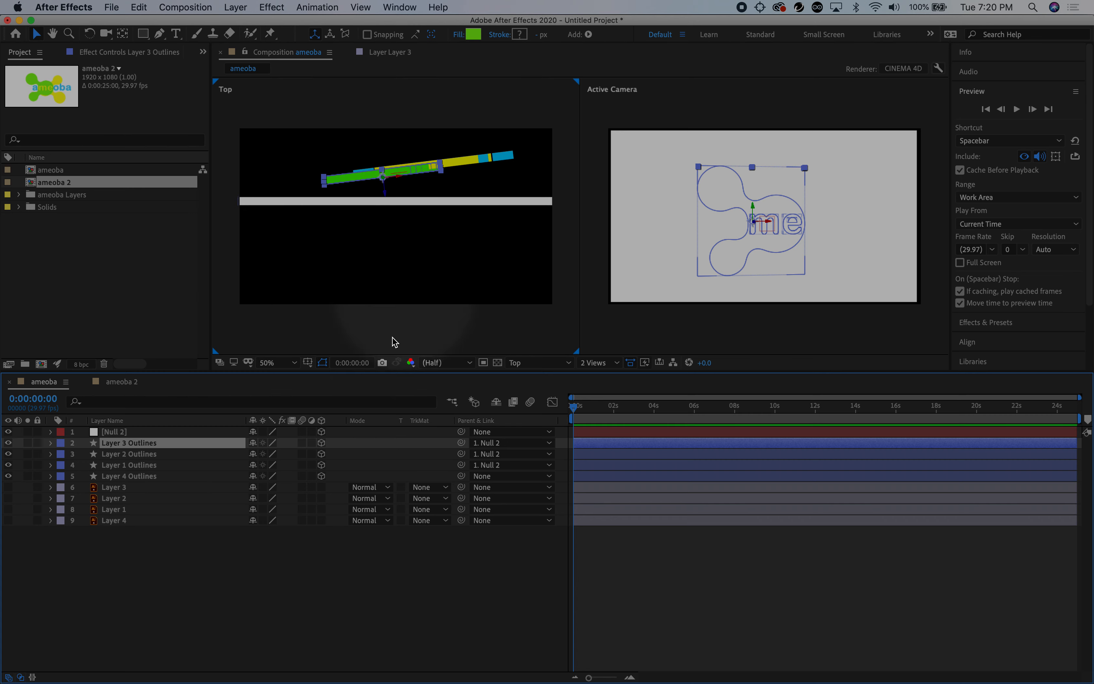
left_click(121, 465, "shift")
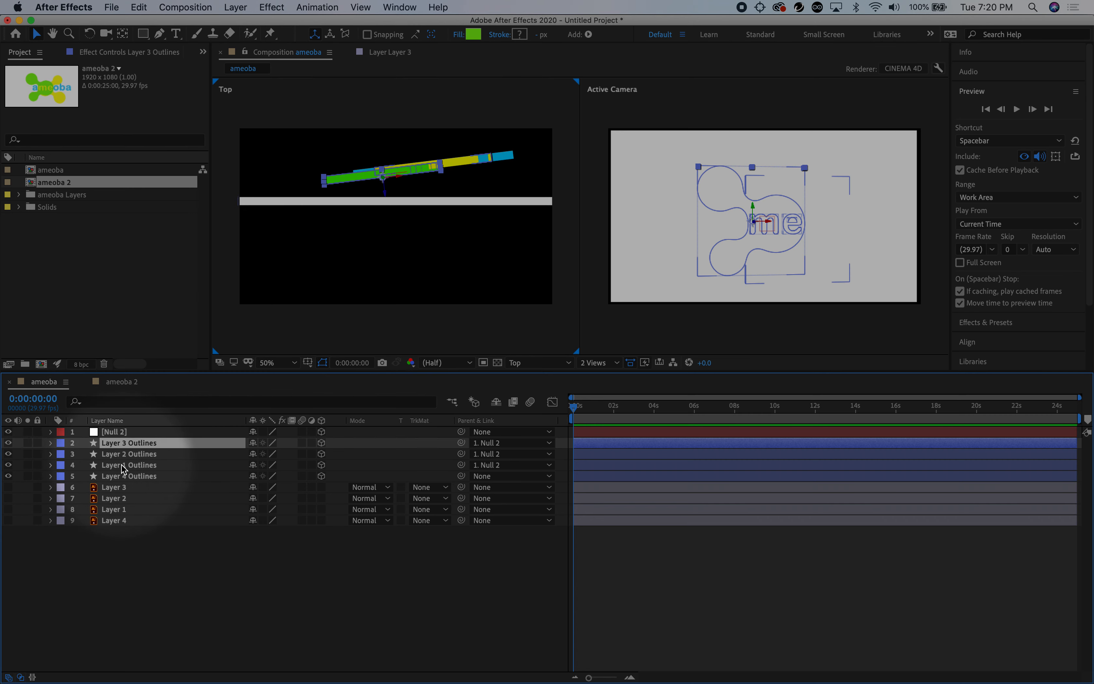
key("p")
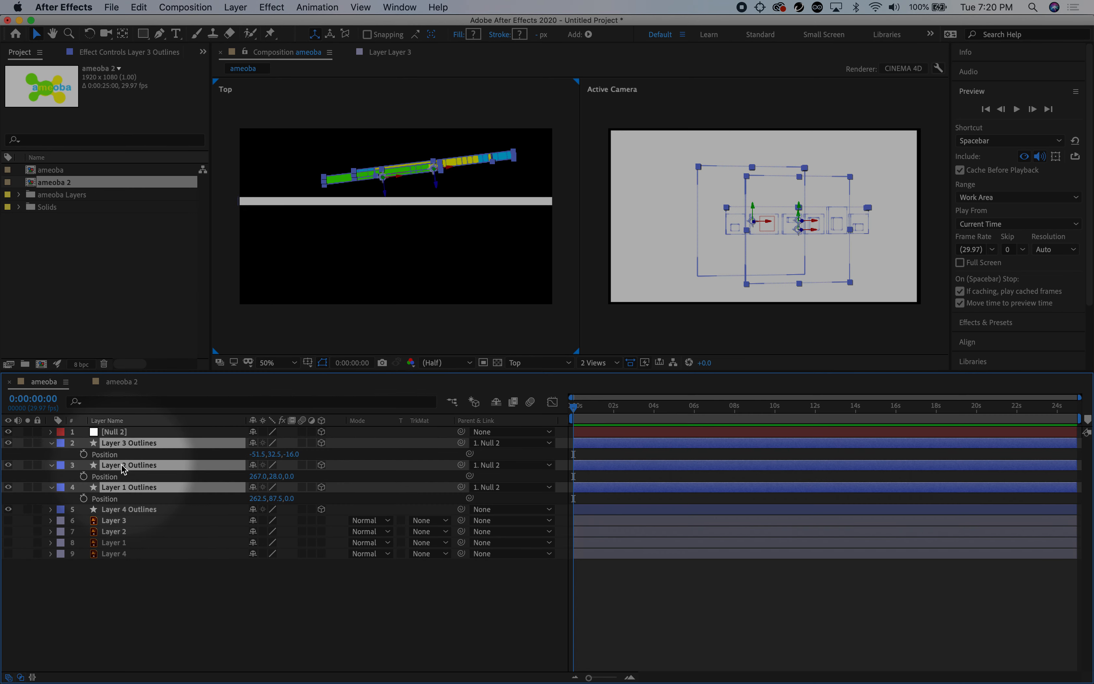
left_click(83, 454)
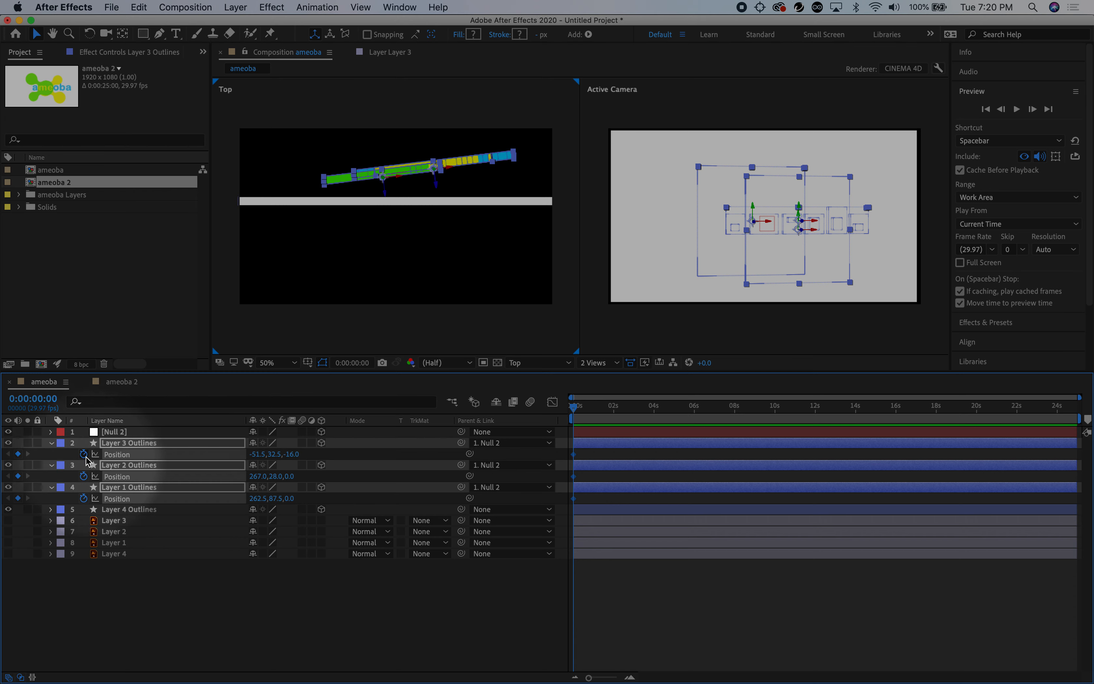
left_click(116, 621)
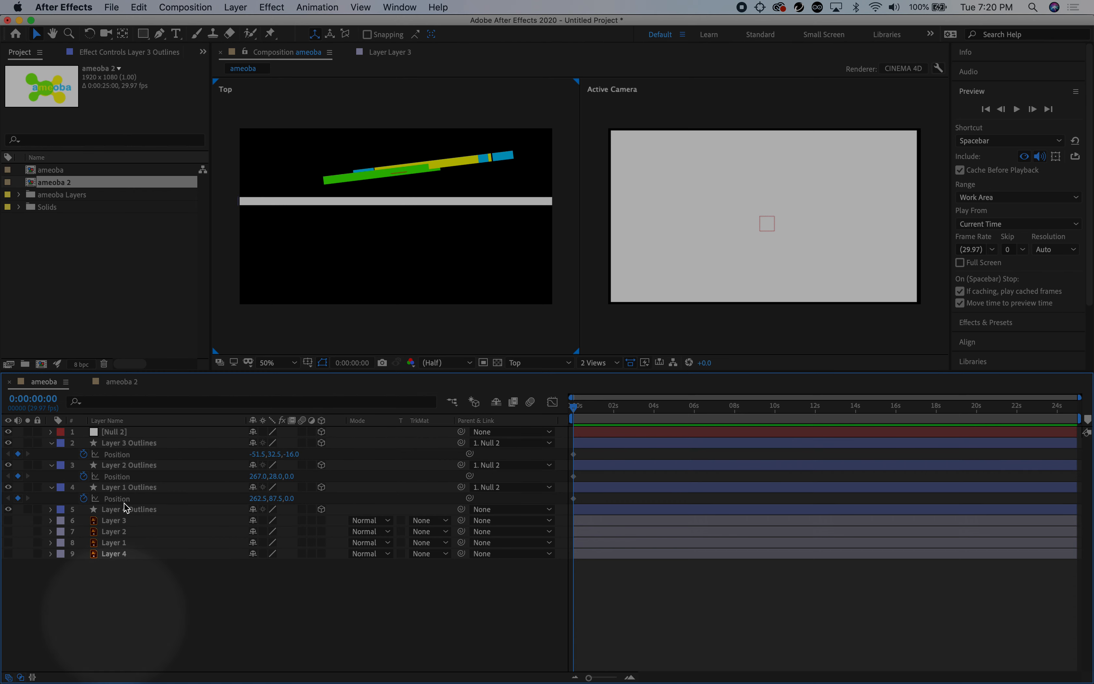
- At 0:00:01:29, set the Z position of Layer 3 Outlines to -315 so the green shape passes through the background
left_click(116, 443)
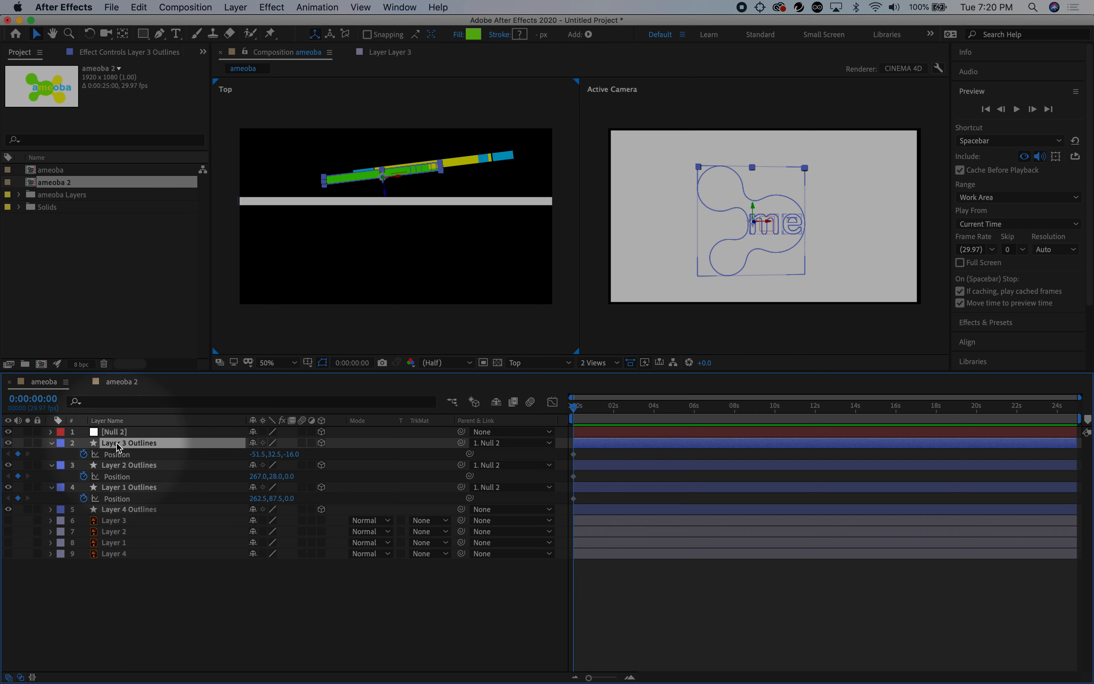
left_click(143, 599)
left_click(141, 444)
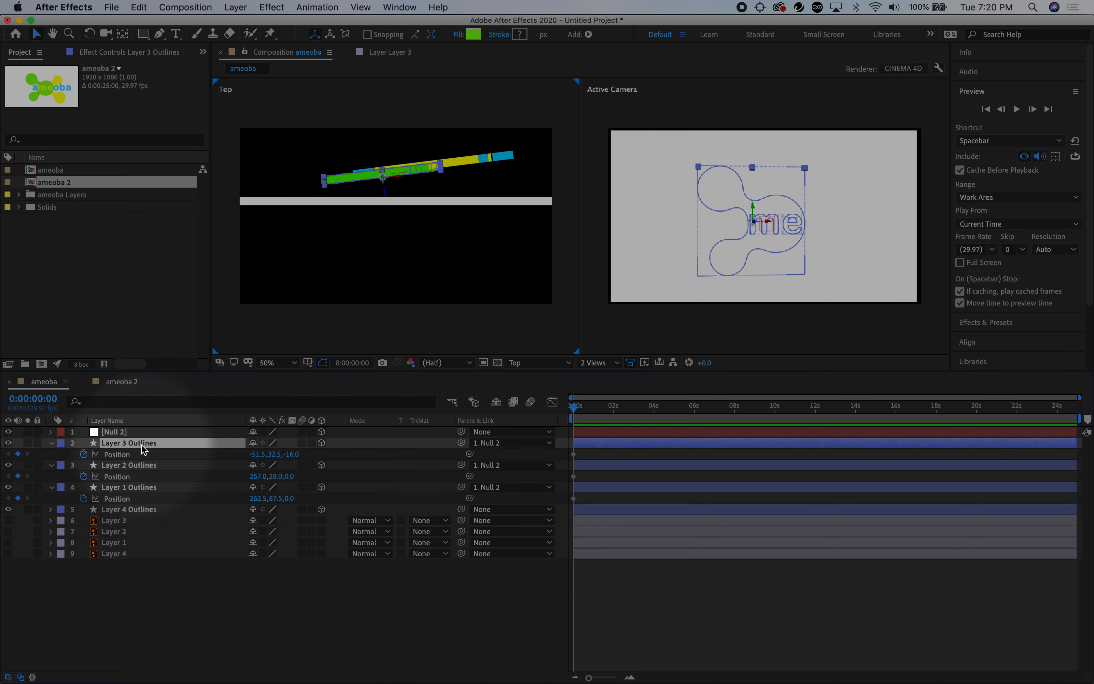
left_click_drag(573, 406, 613, 406)
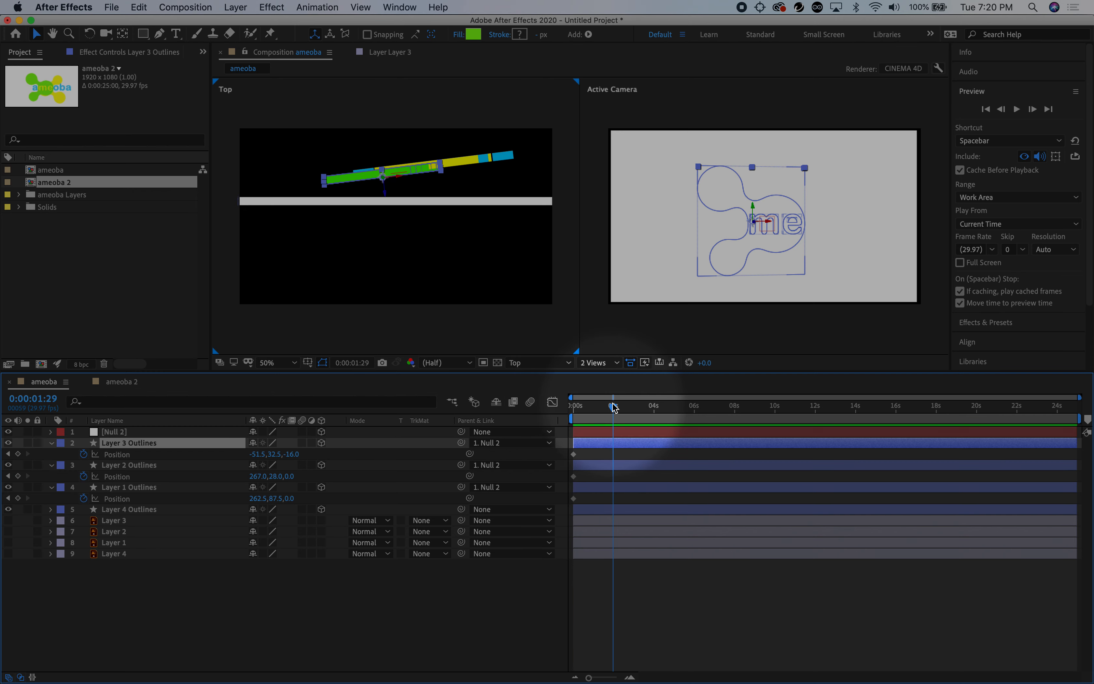
left_click_drag(289, 453, 99, 458)
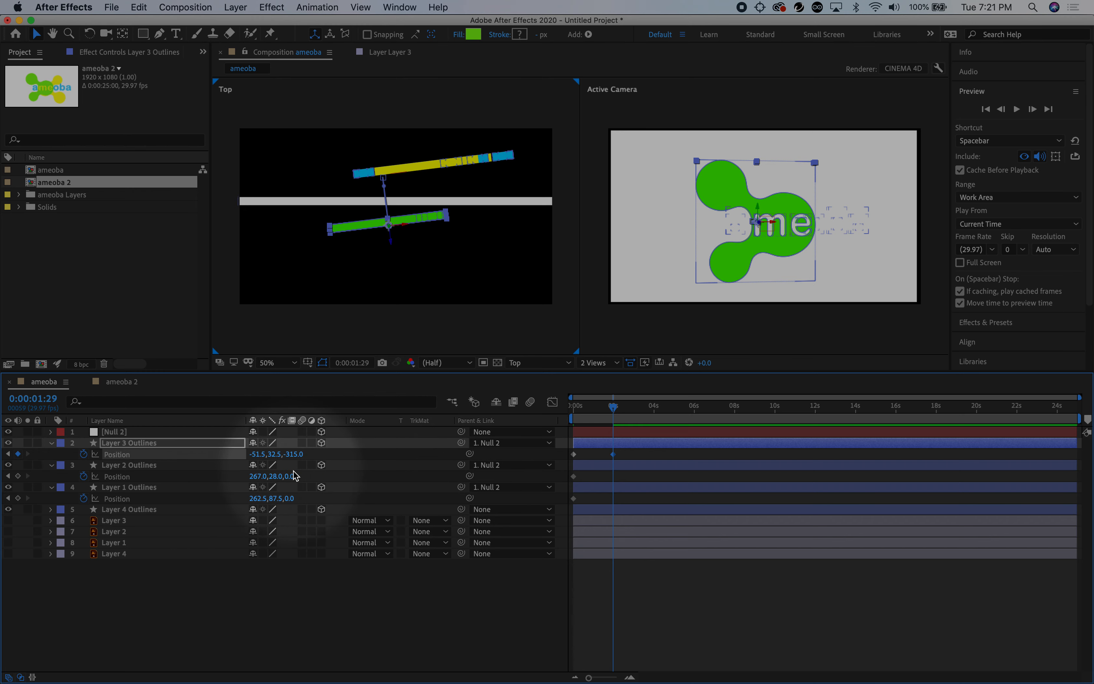
- At the same time, bring Layer 2 Outlines forward to Z position -322 and Layer 1 Outlines to -305.5
left_click_drag(287, 480, 80, 476)
left_click(418, 171)
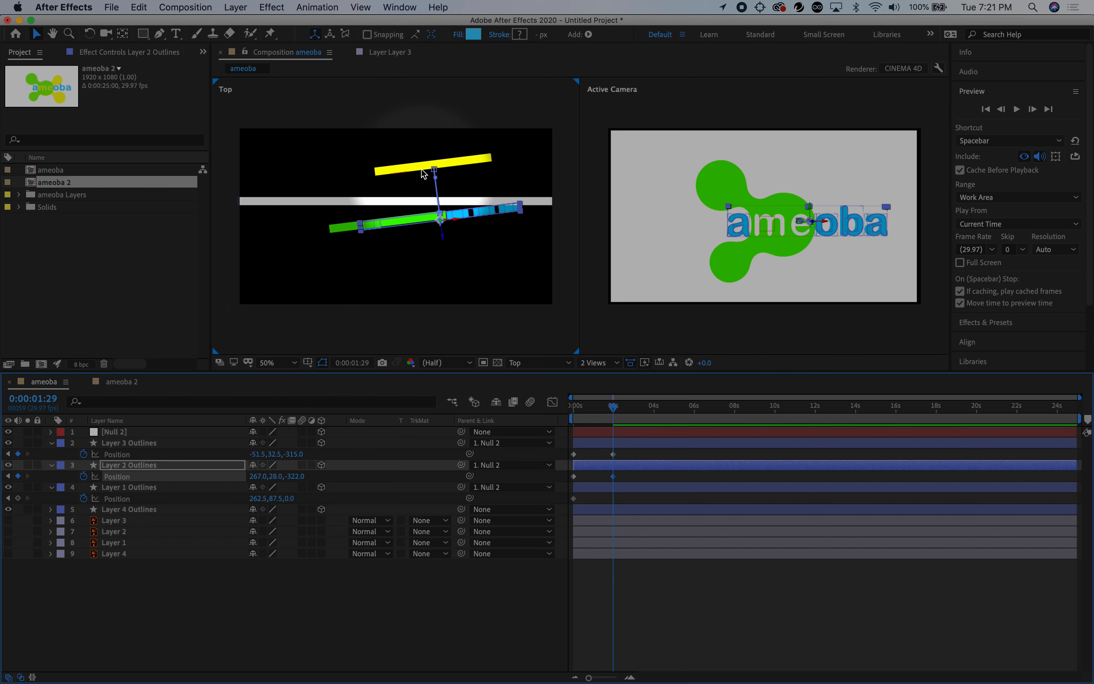
left_click_drag(435, 180, 441, 239)
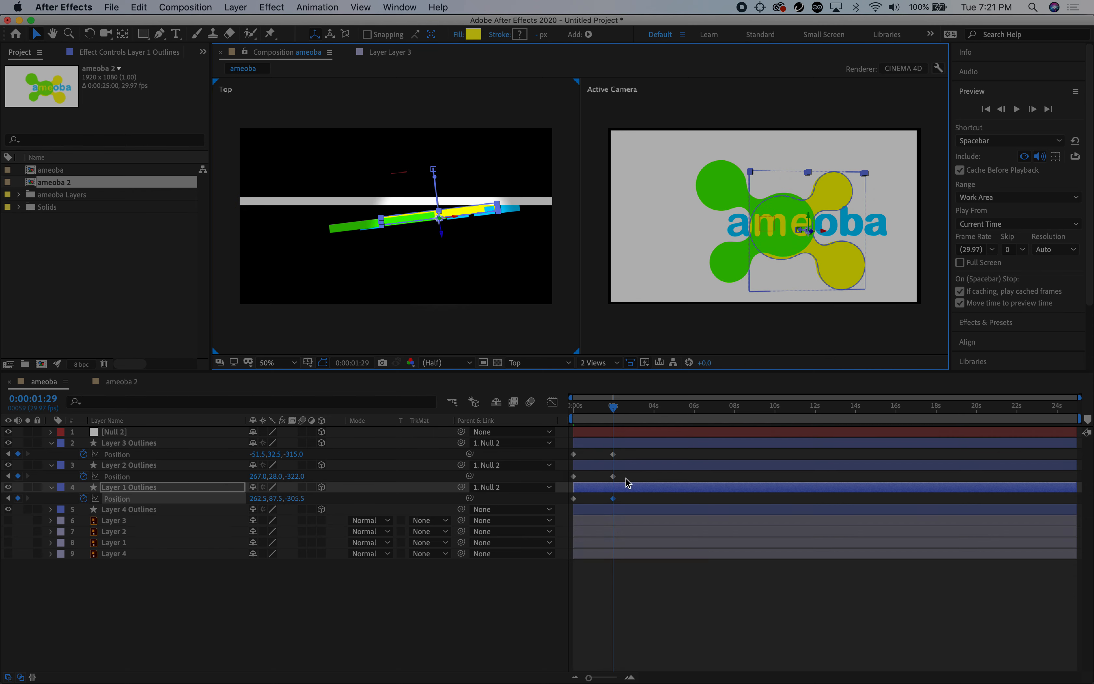
- Shift both Position keyframes of Layer 2 Outlines to about 4 and 6 seconds
left_click(672, 601)
left_click_drag(625, 475, 572, 475)
left_click(574, 477)
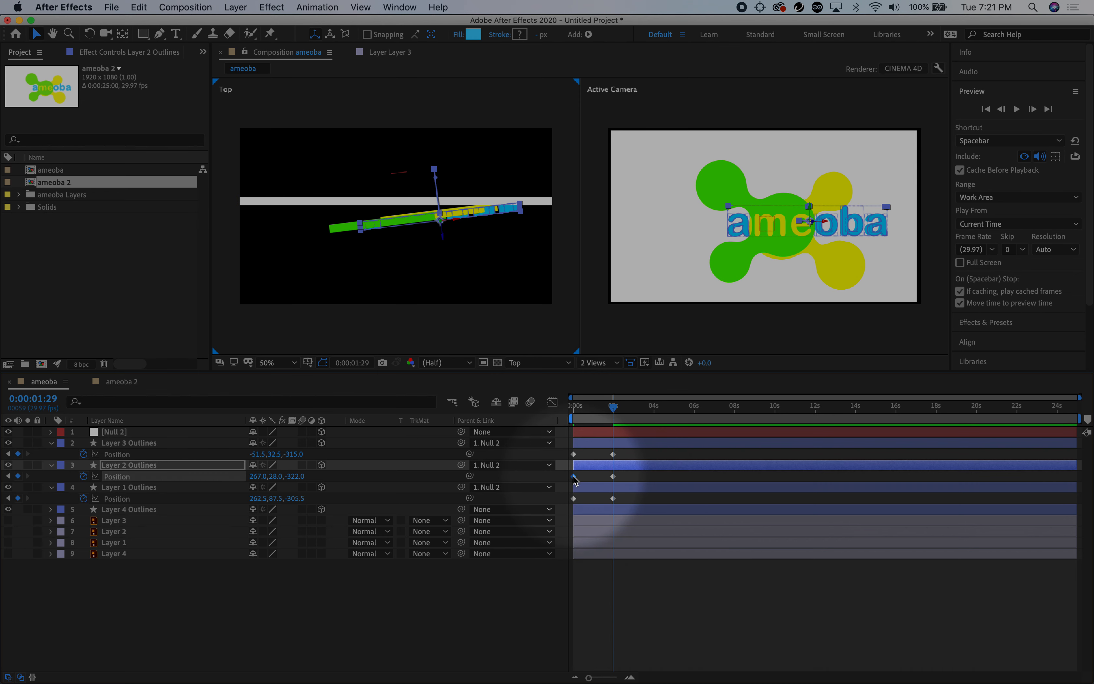
left_click_drag(612, 477, 657, 477)
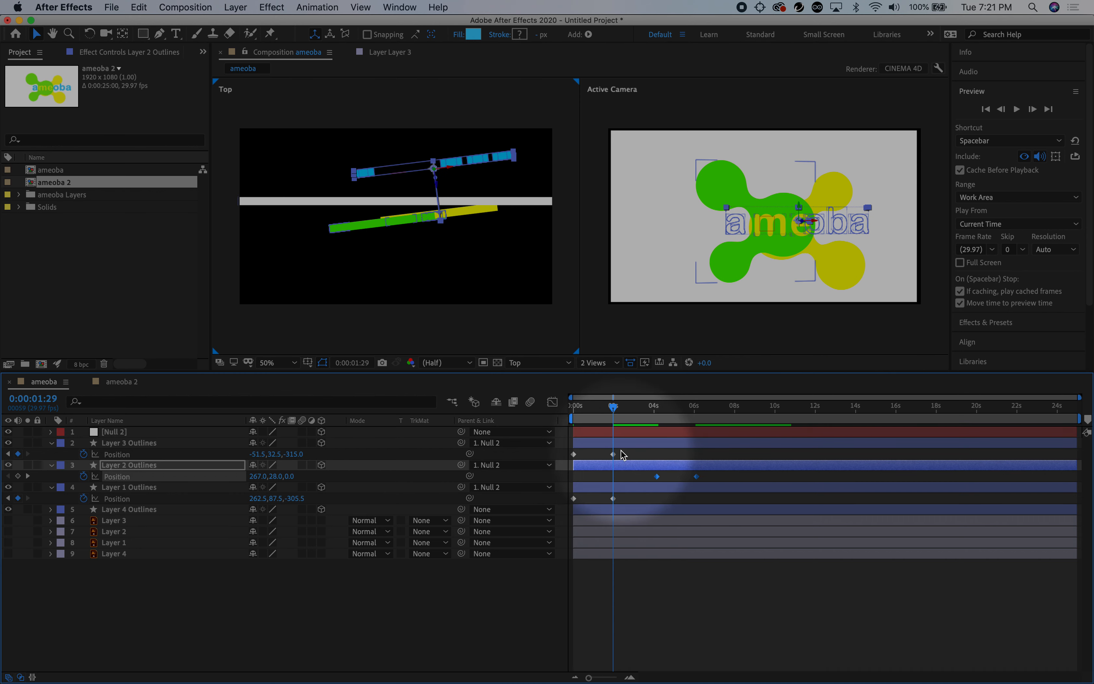
- Shift both Position keyframes of Layer 3 Outlines to about 2 and 4 seconds
left_click(613, 454)
left_click(573, 454, "shift")
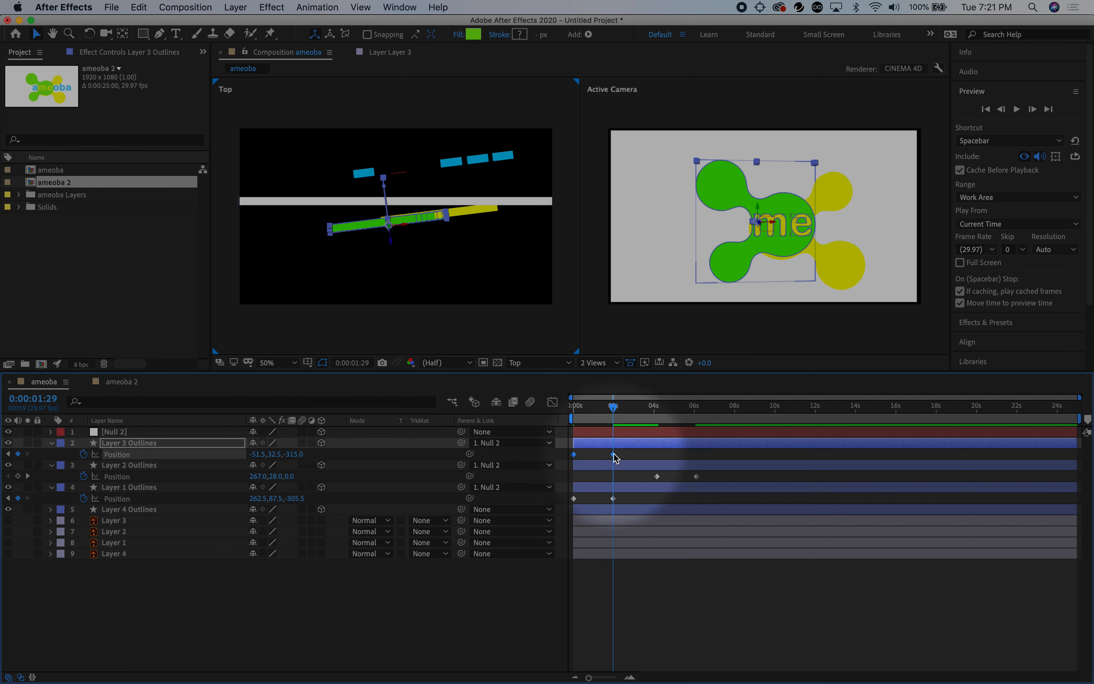
left_click_drag(613, 455, 654, 456)
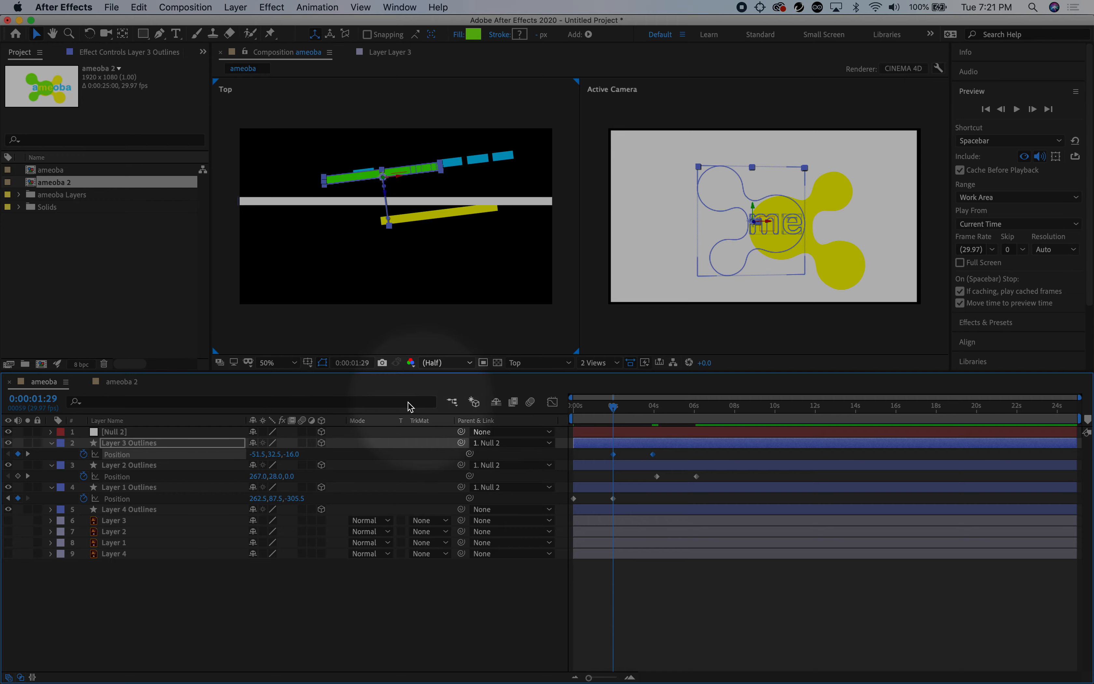
- Open the ameoba 2 composition and preview its logo animation from the beginning
left_click(129, 384)
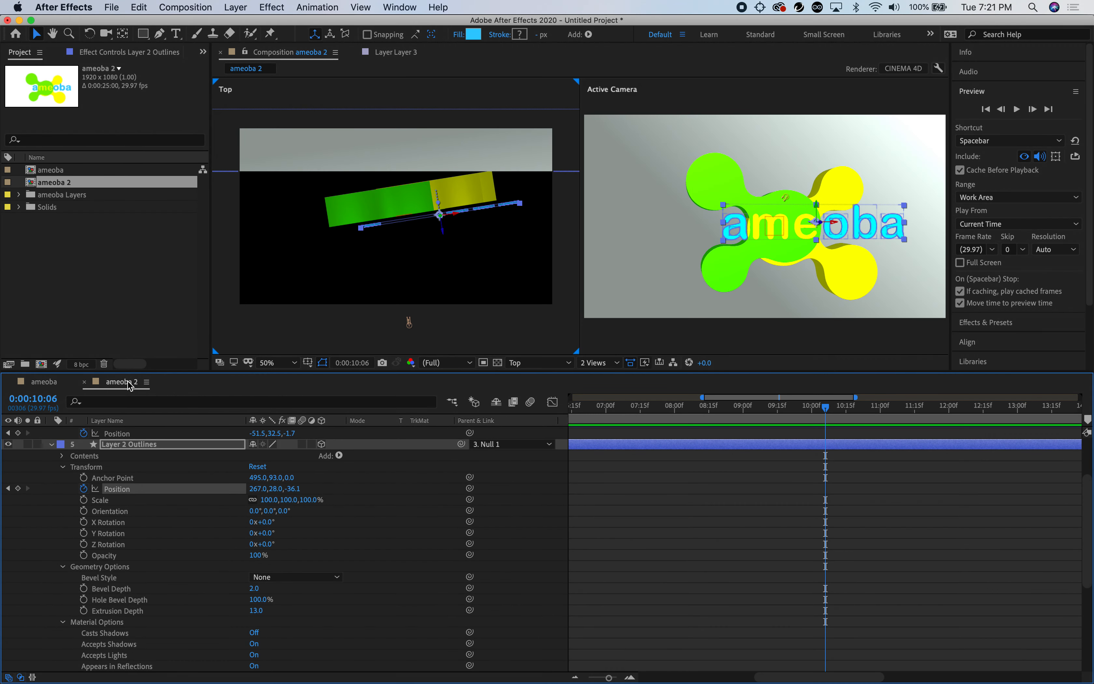
left_click_drag(569, 403, 499, 404)
key("space")
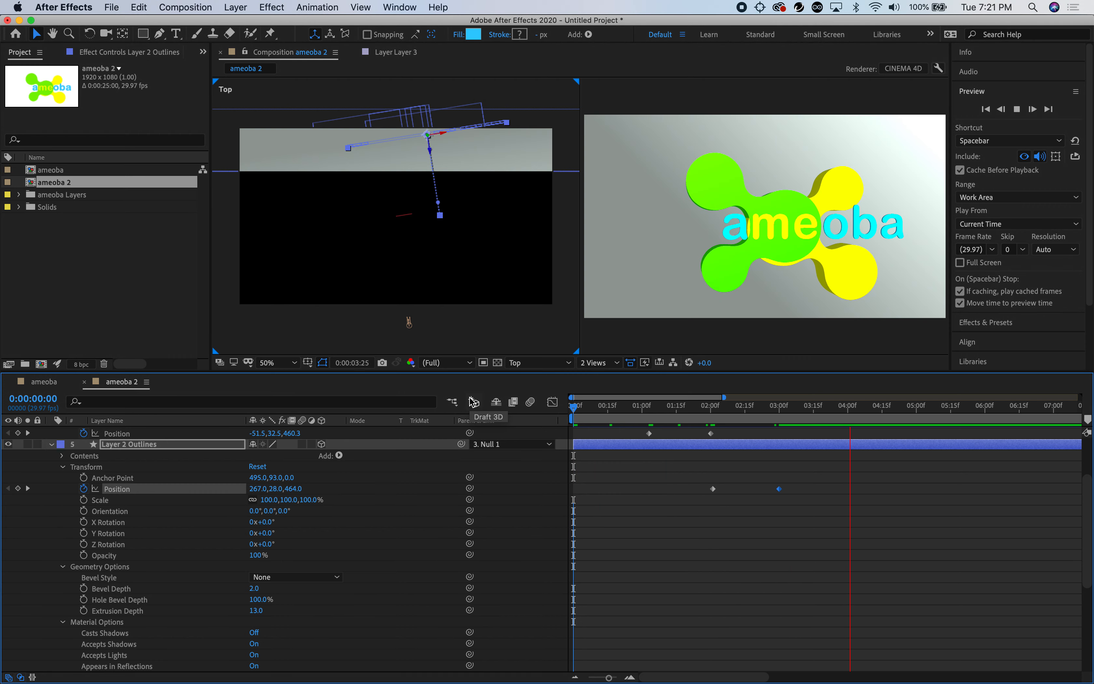
key("space")
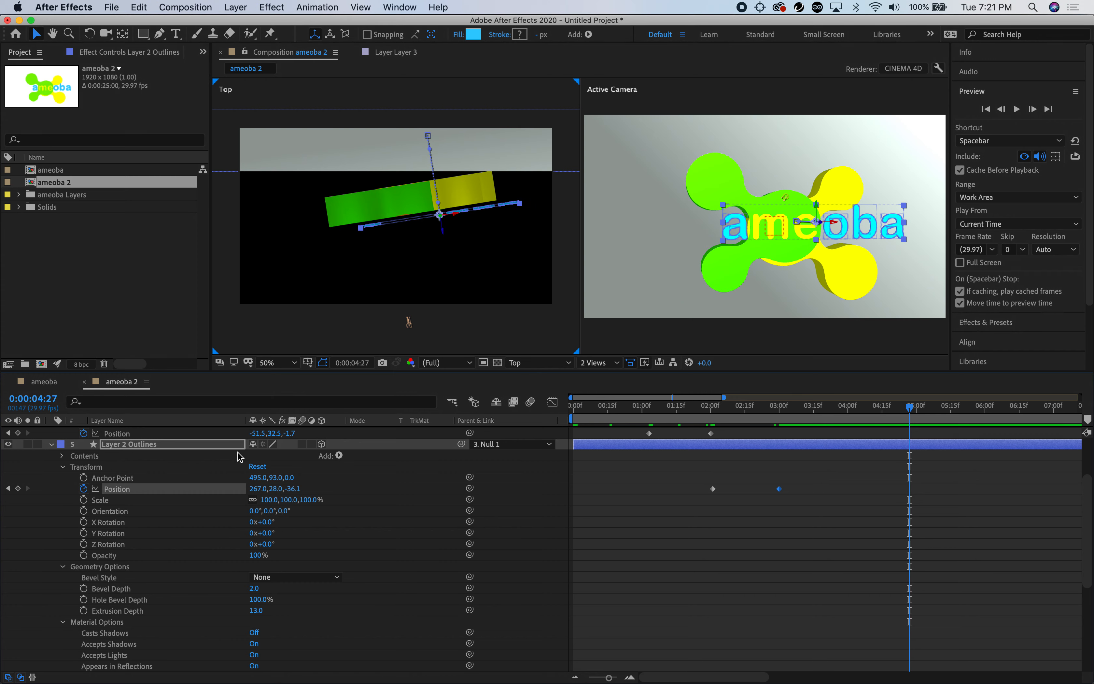
- Collapse the Layer 2 and Layer 3 Outlines properties, and switch Ambient Light 1 off and back on to compare the lighting
scroll(88, 456, "up", 3)
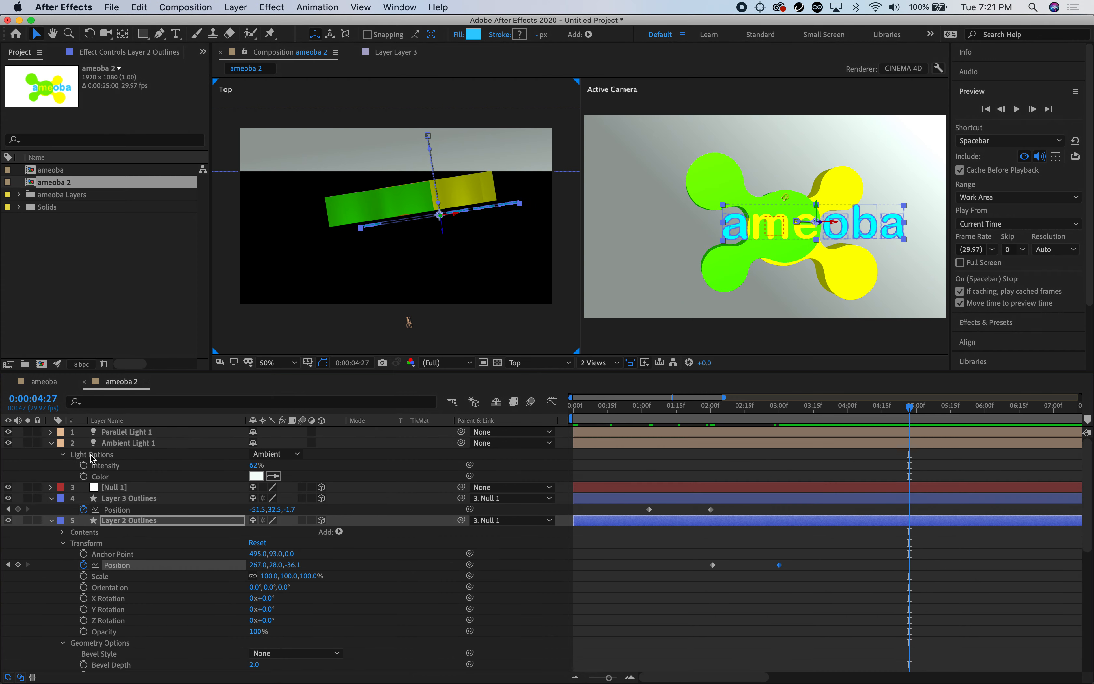
left_click(52, 520)
left_click(51, 499)
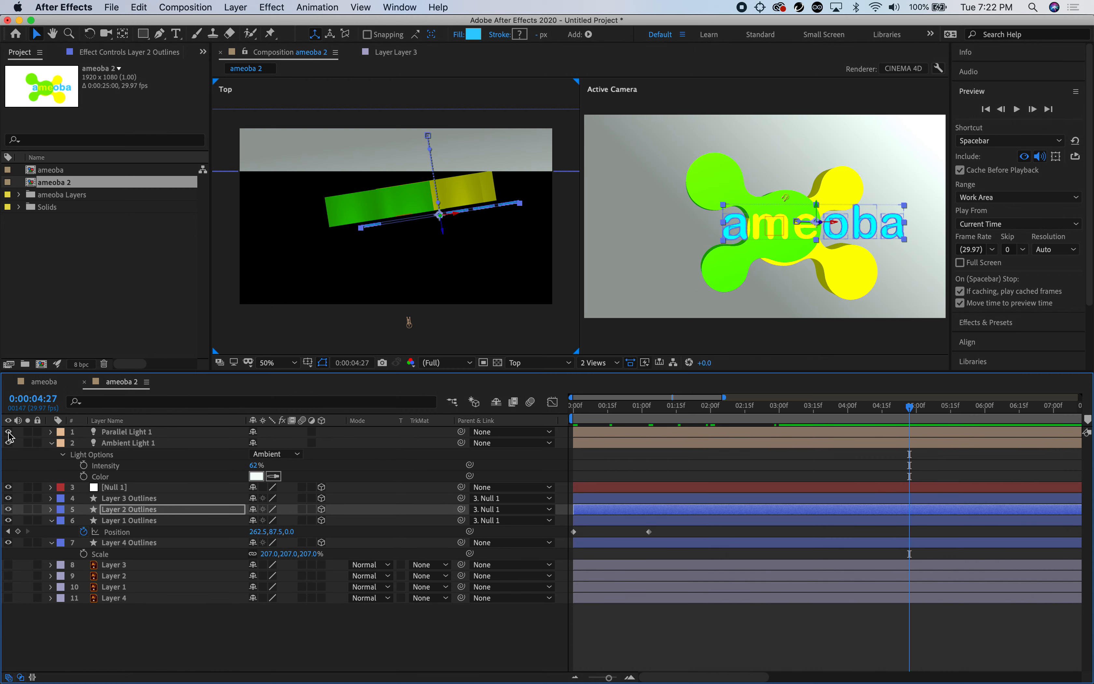
left_click(8, 443)
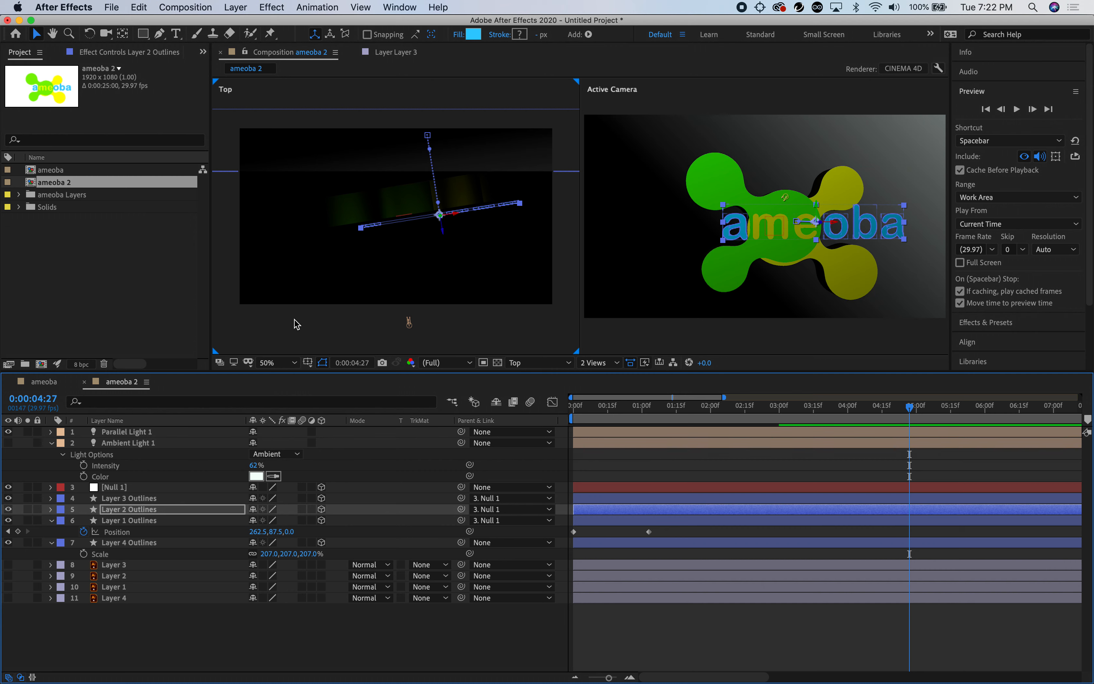
left_click(8, 443)
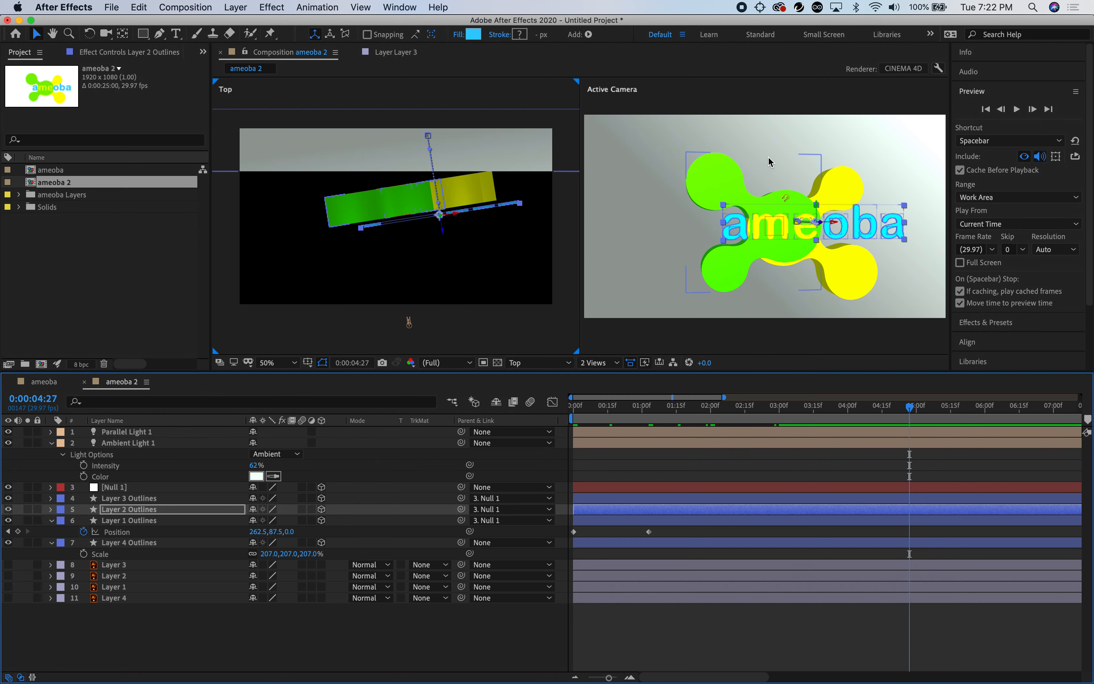